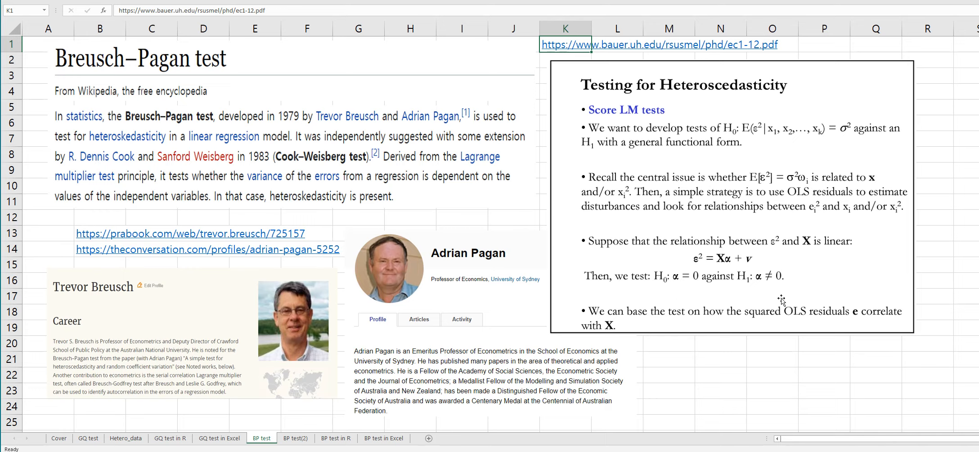
Step: Browse the reference sheets on the Breusch-Pagan test and its R output, ending on the BP test in Excel sheet
click(295, 438)
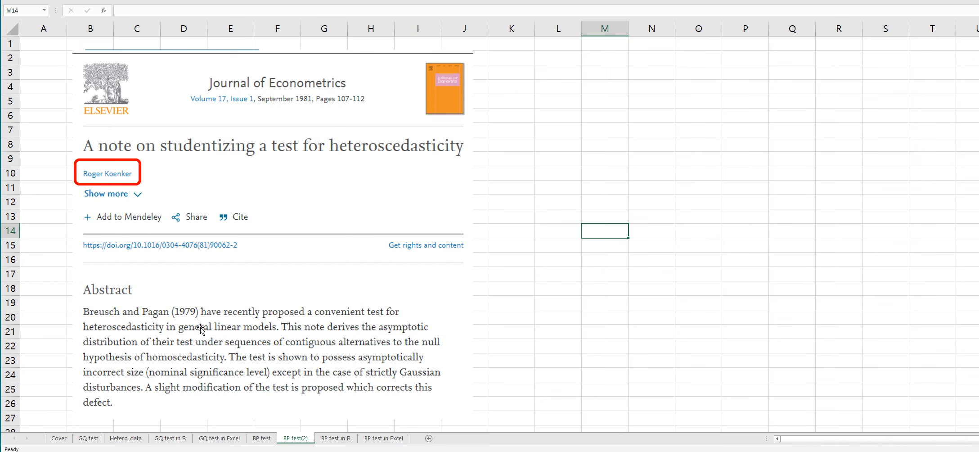
click(347, 438)
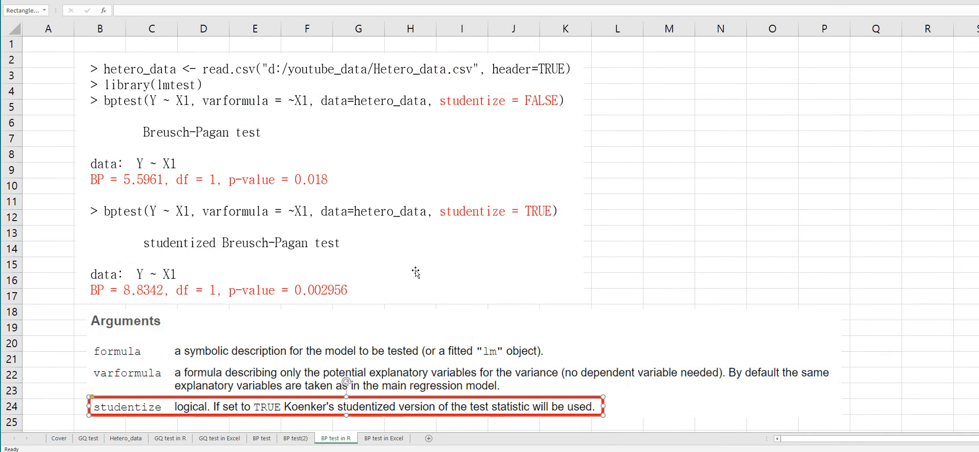
click(72, 371)
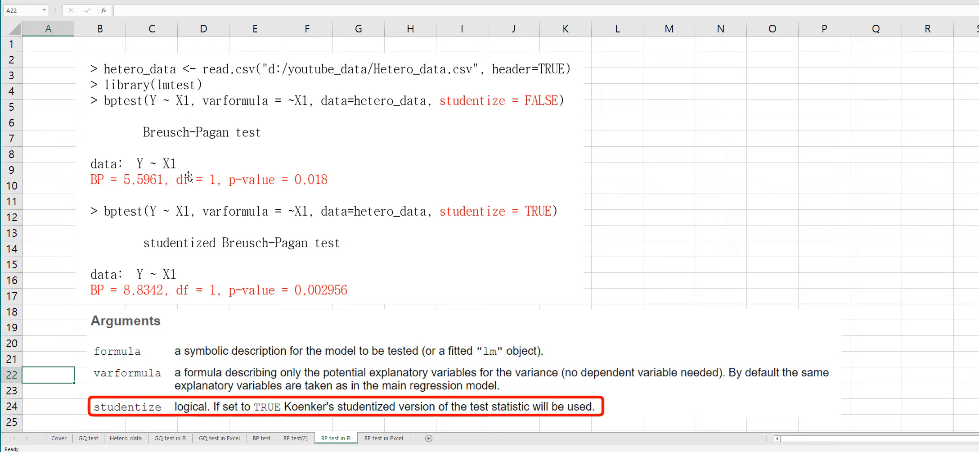
click(383, 439)
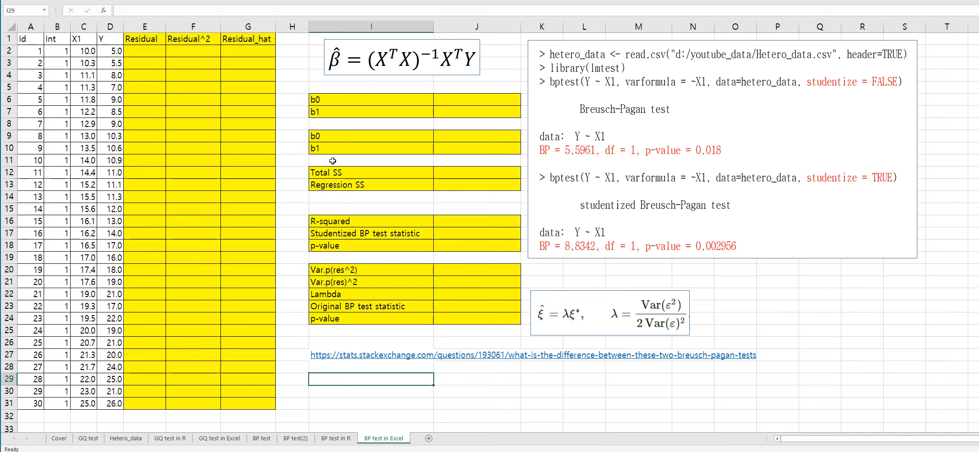
Step: Select J6:J7 and begin a formula multiplying the transpose of B2:C31 by B2:C31 with MMULT
click(176, 120)
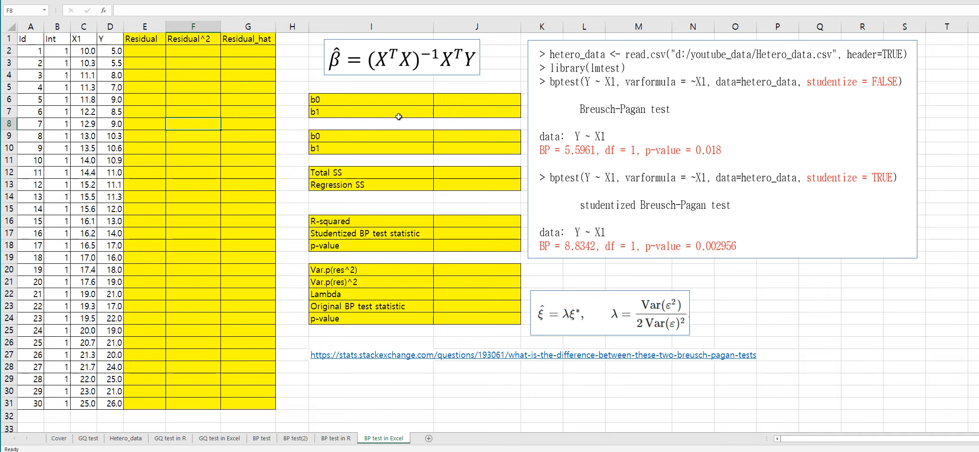
drag(473, 100, 471, 112)
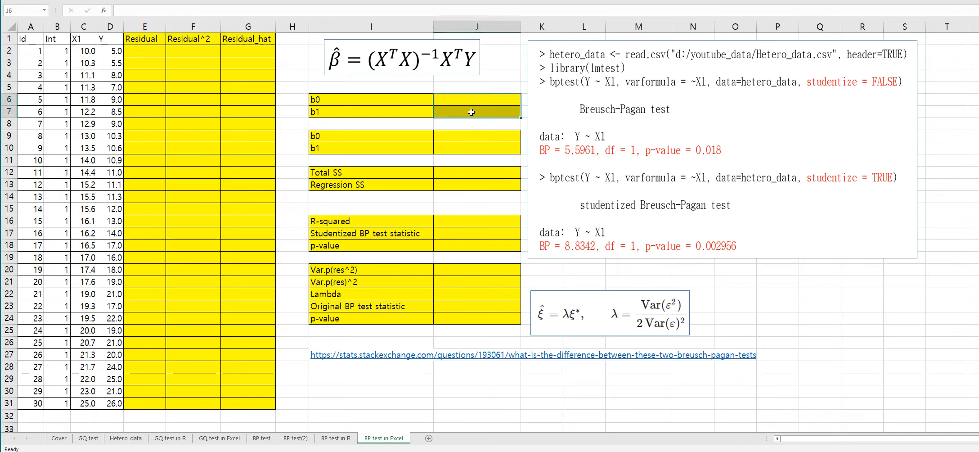
text(=mmu)
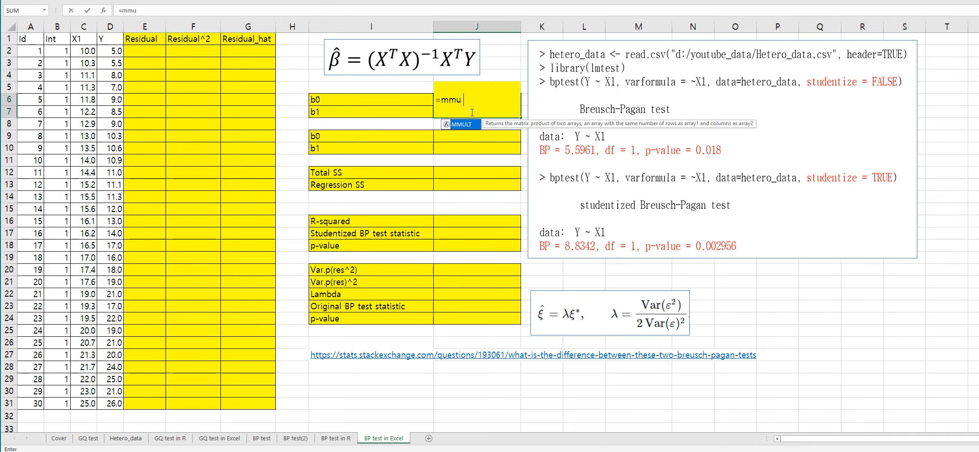
text(lt(tran)
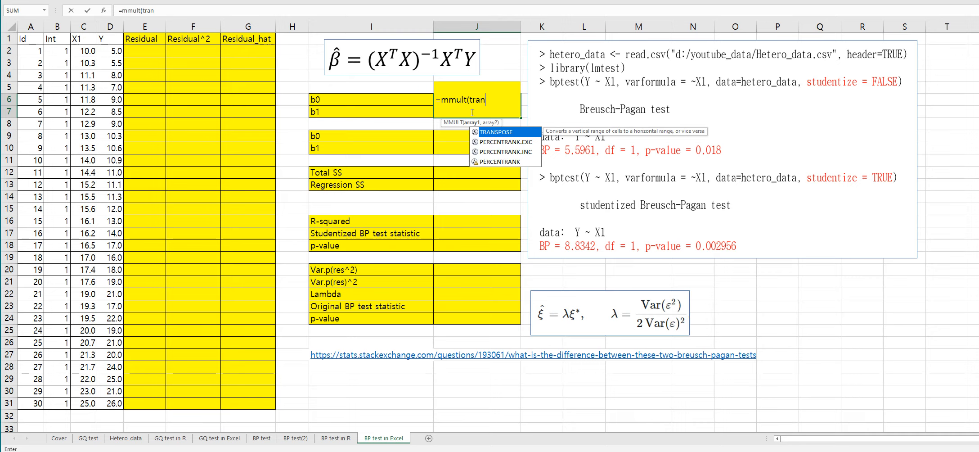
text(spose()
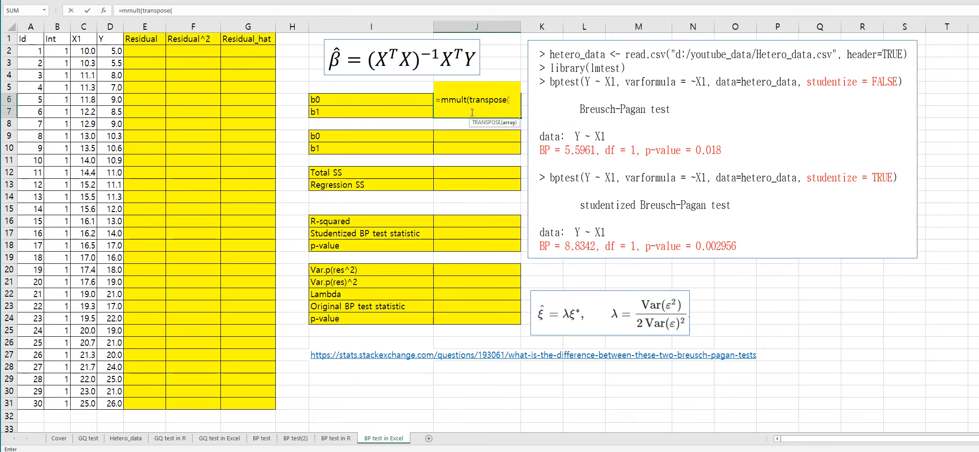
drag(59, 51, 84, 402)
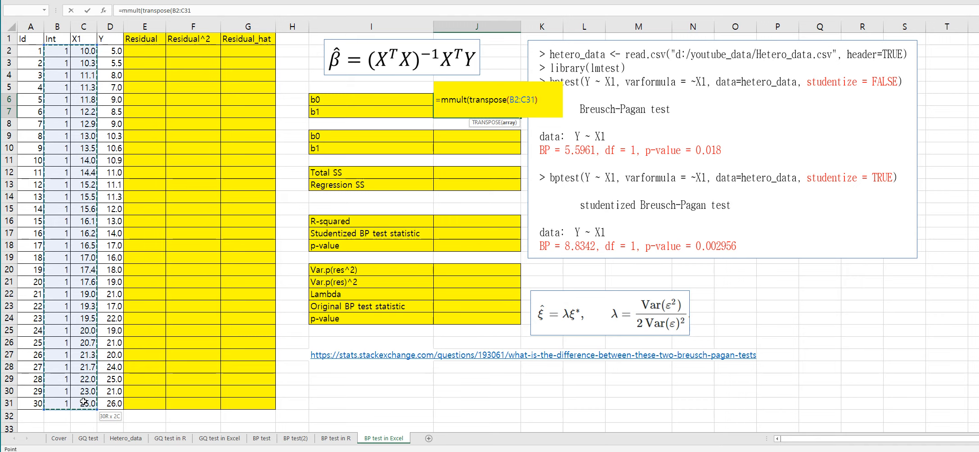
text(),)
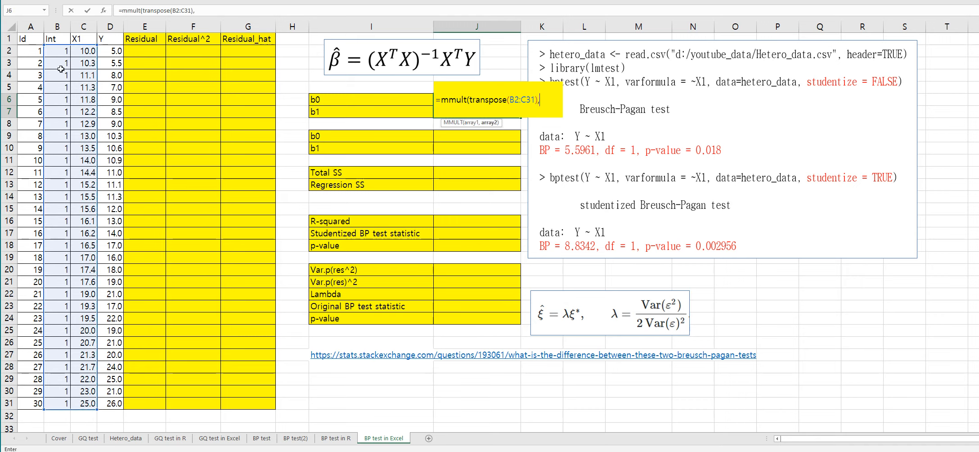
click(58, 52)
drag(59, 52, 88, 403)
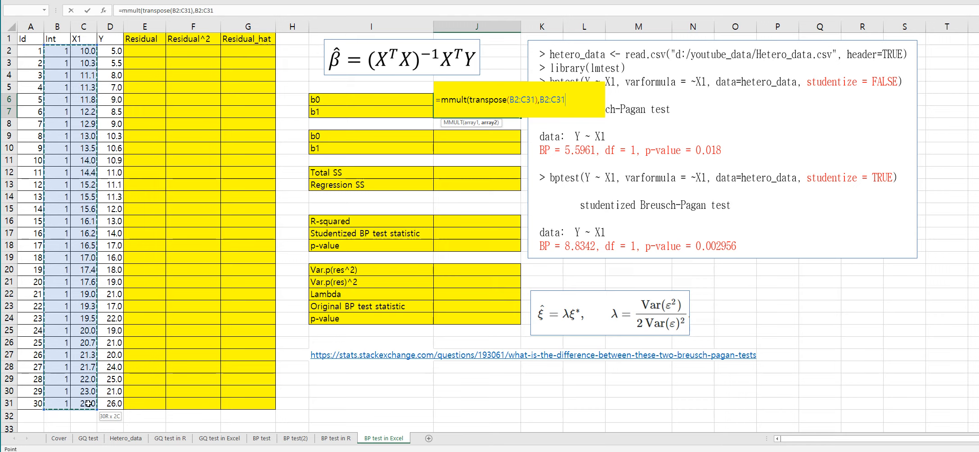
text())
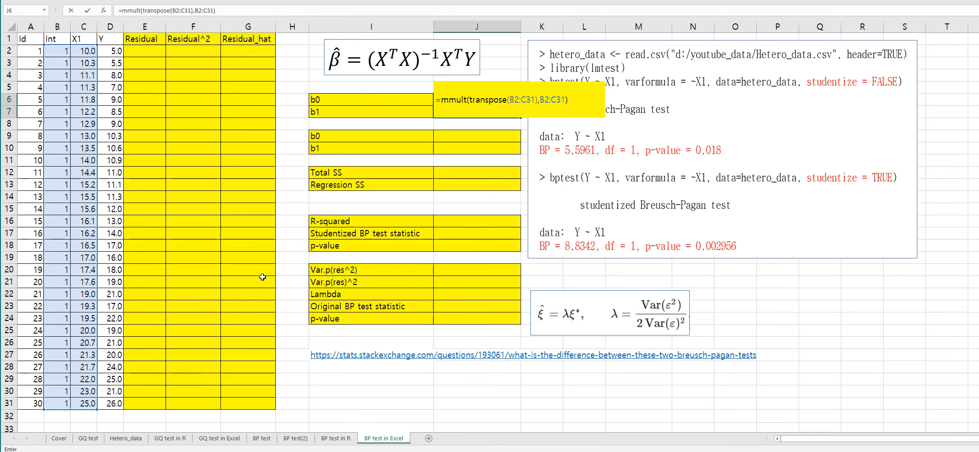
Step: Wrap that X'X product in MINVERSE and start an outer MMULT around it
click(123, 12)
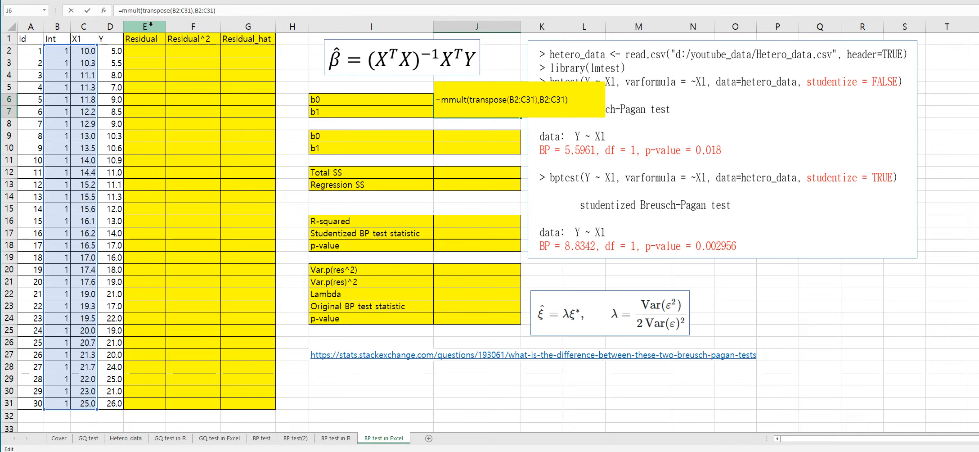
text(minver)
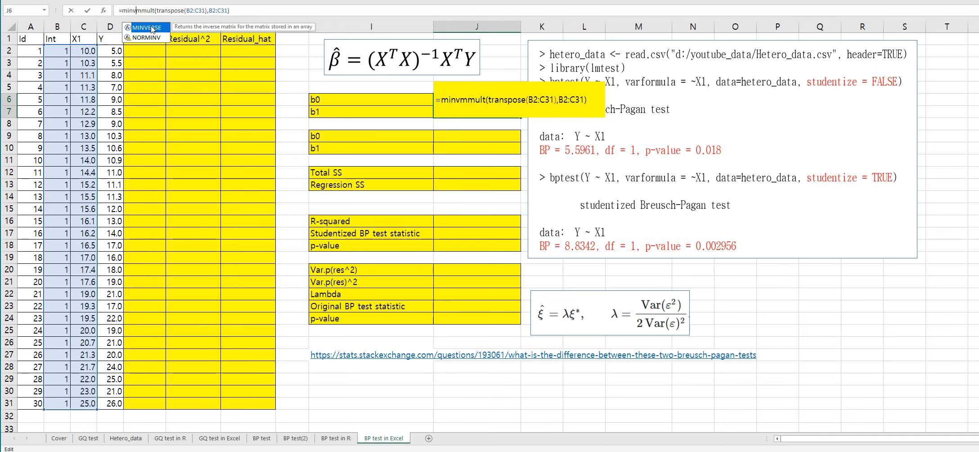
text(se()
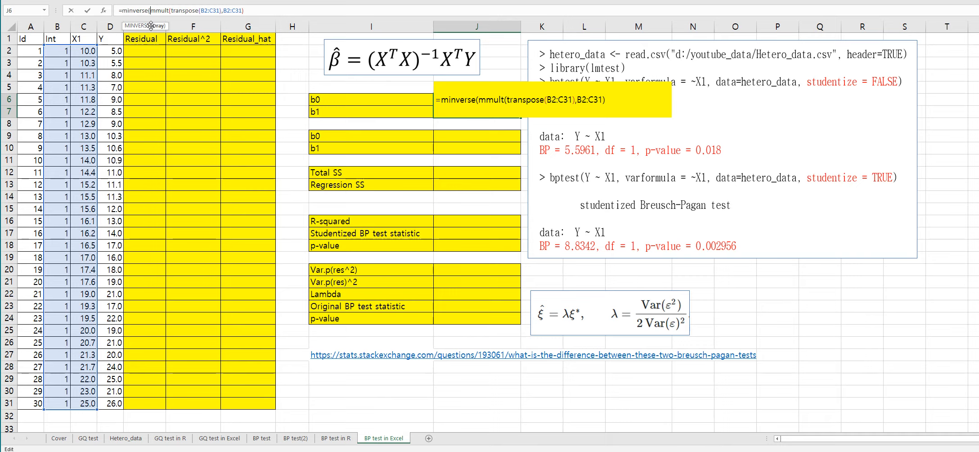
key(End)
text())
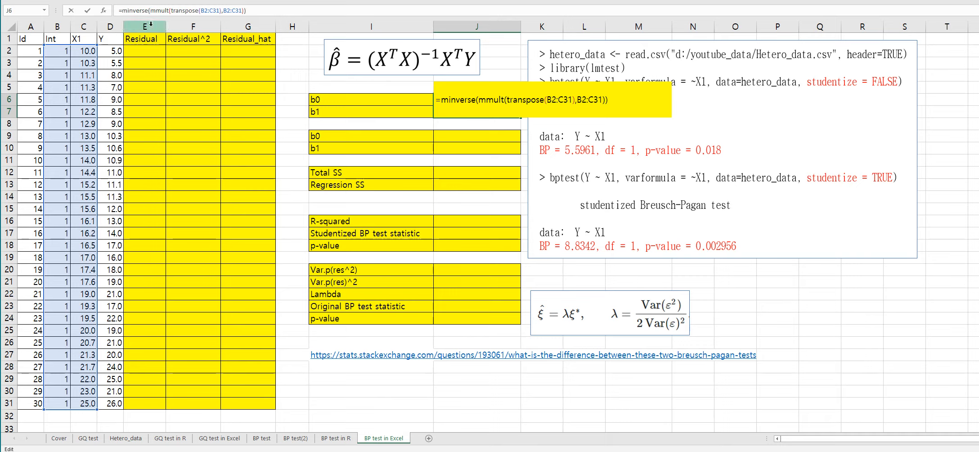
click(125, 10)
text(mmult)
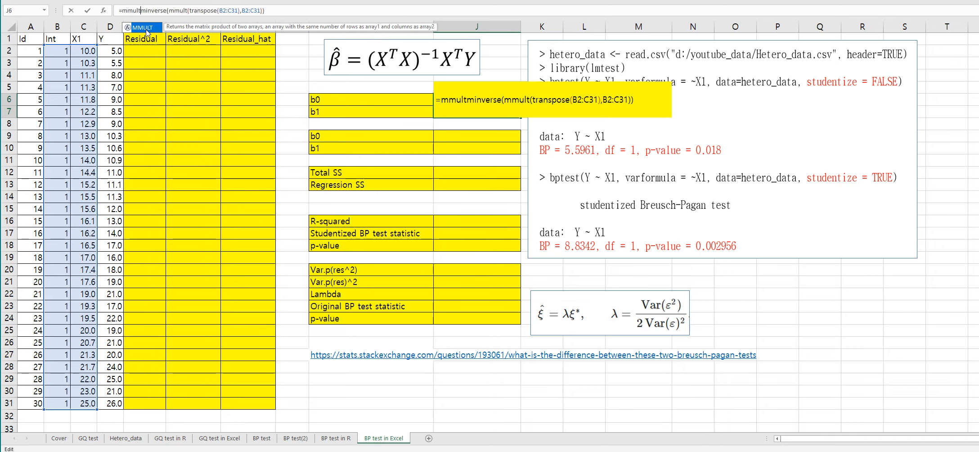
text(()
click(277, 10)
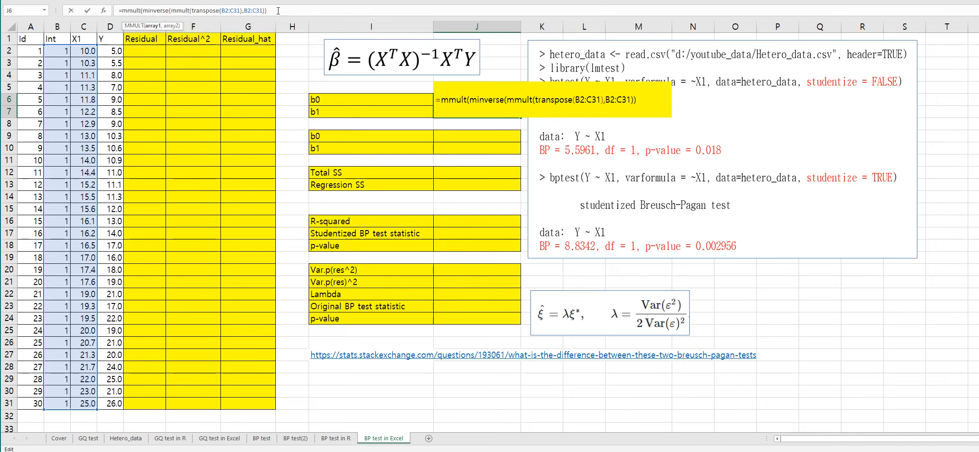
Step: Add TRANSPOSE(B2:C31) as the second argument of the outer MMULT
text(,trans)
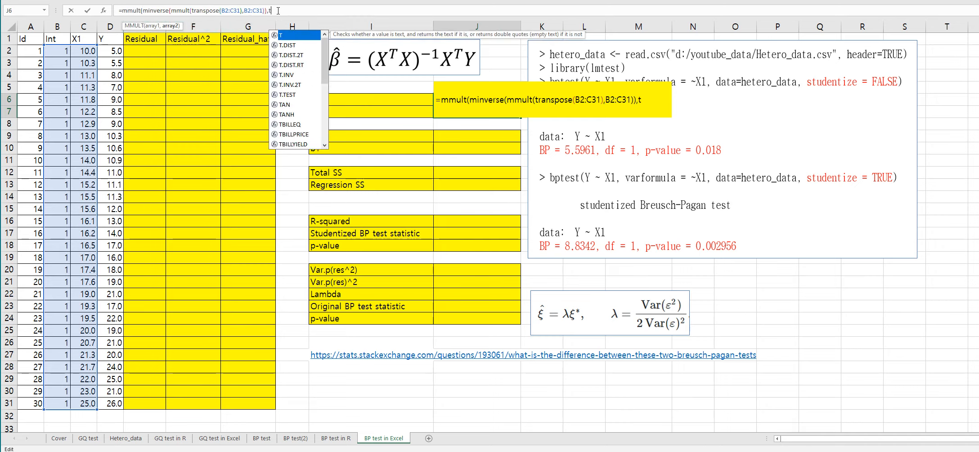
text(pose)
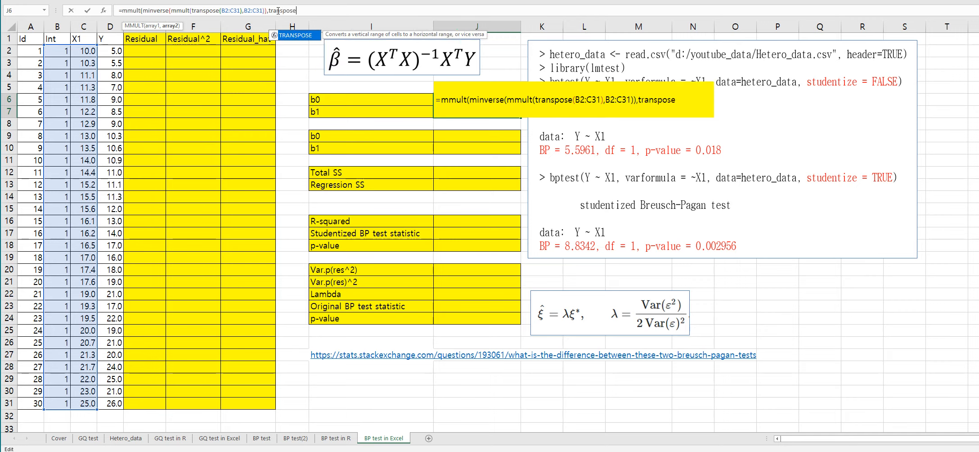
text(()
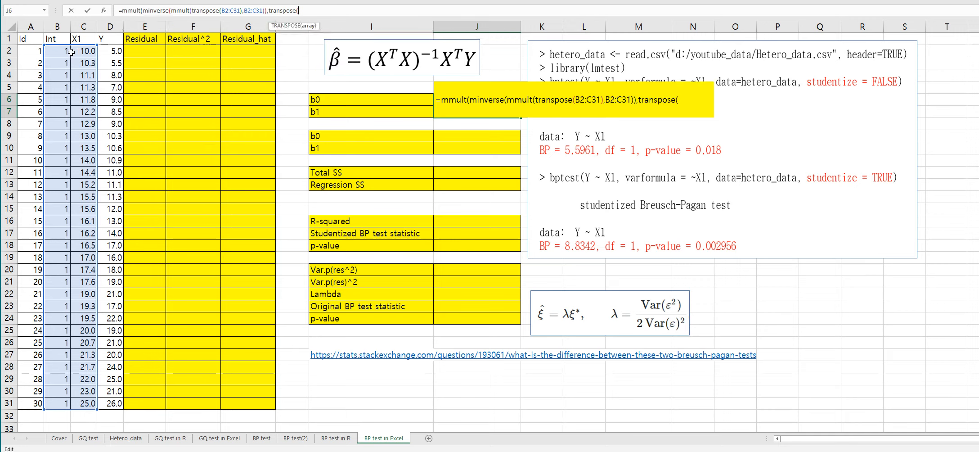
drag(71, 52, 83, 402)
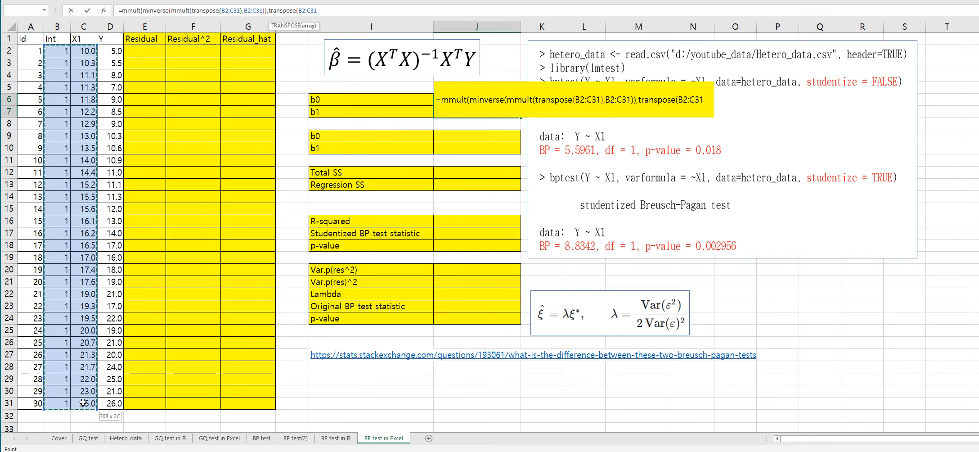
text()))
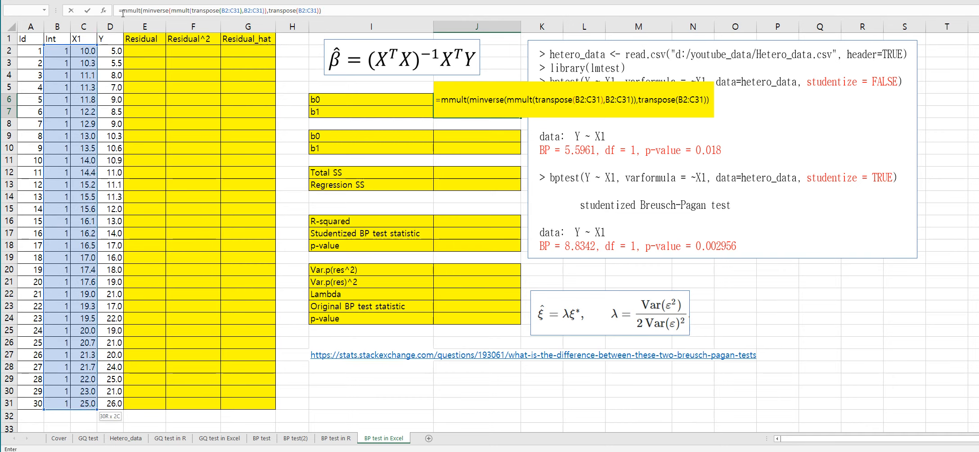
text(mmult()
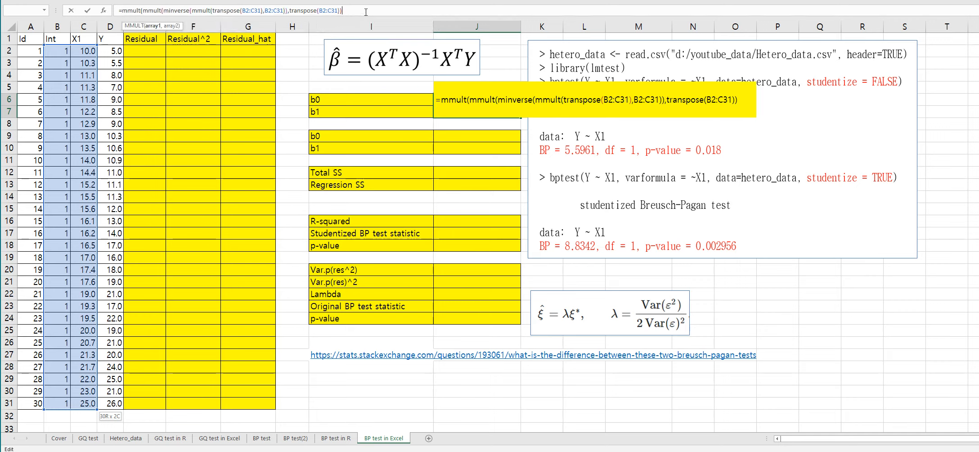
text(,)
Step: Wrap everything in another MMULT with D2:D31 and enter it as an array formula in J6:J7
click(115, 51)
shift+click(105, 402)
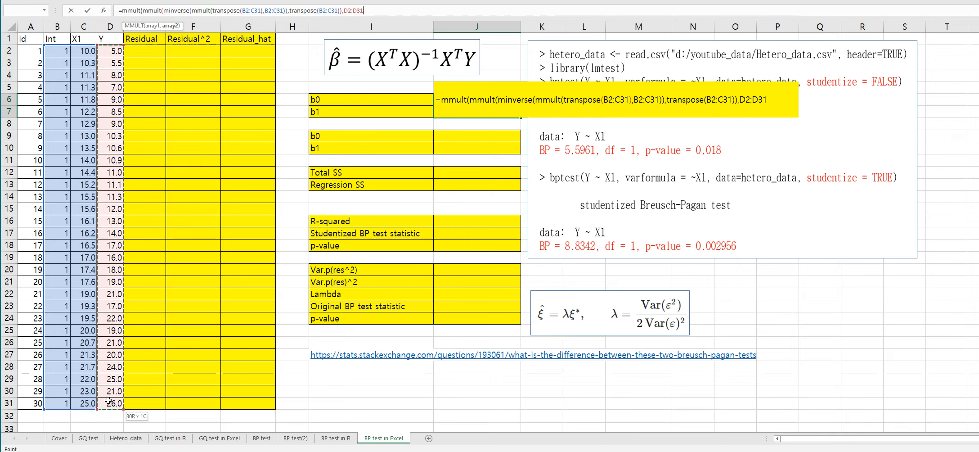
text())
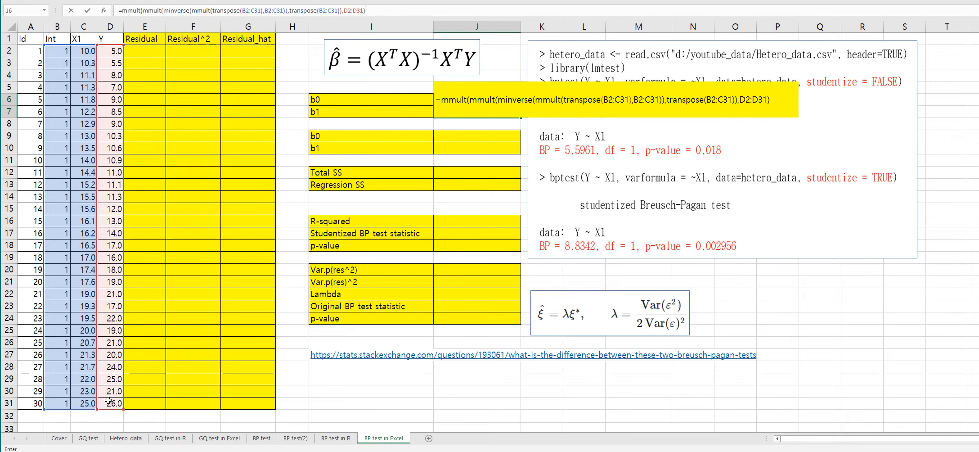
key(ctrl+shift+Return)
key(Down)
key(Down)
key(Down)
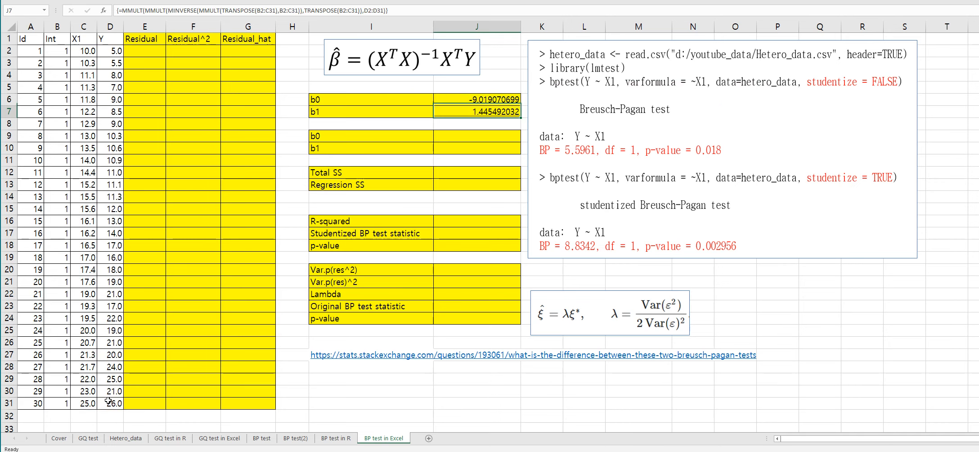
Step: Start the residual formula in E2 as D2 minus the absolute intercept reference $J$6
click(140, 51)
text(=)
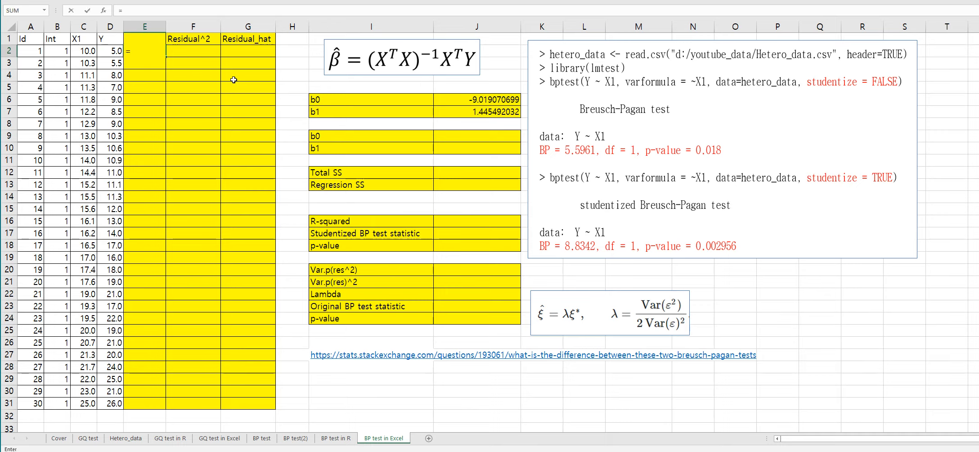
text(()
key(Left)
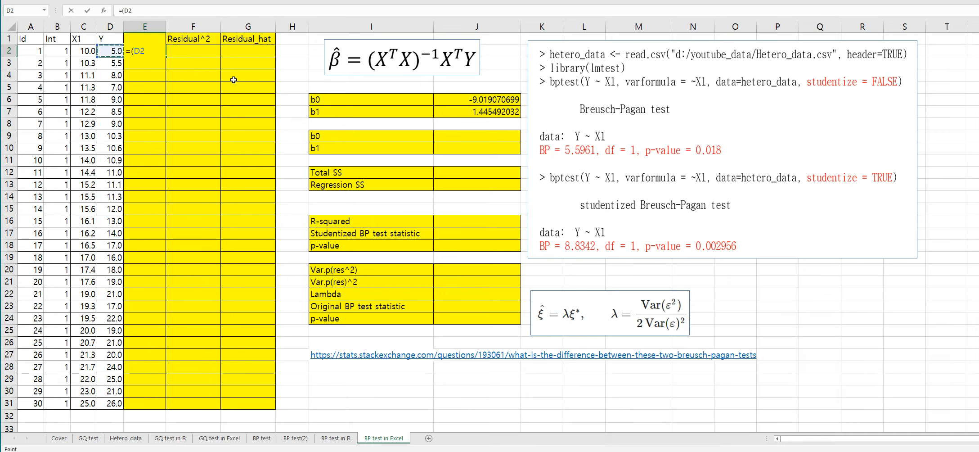
text(-()
click(448, 99)
key(F4)
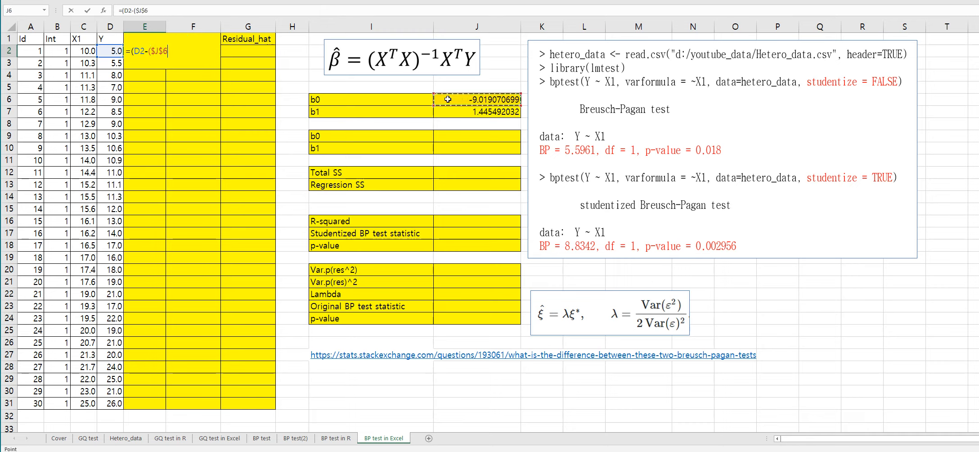
Step: Complete E2's residual formula as =(D2-($J$6+$J$7*C2)) and enter it
text(+)
click(503, 114)
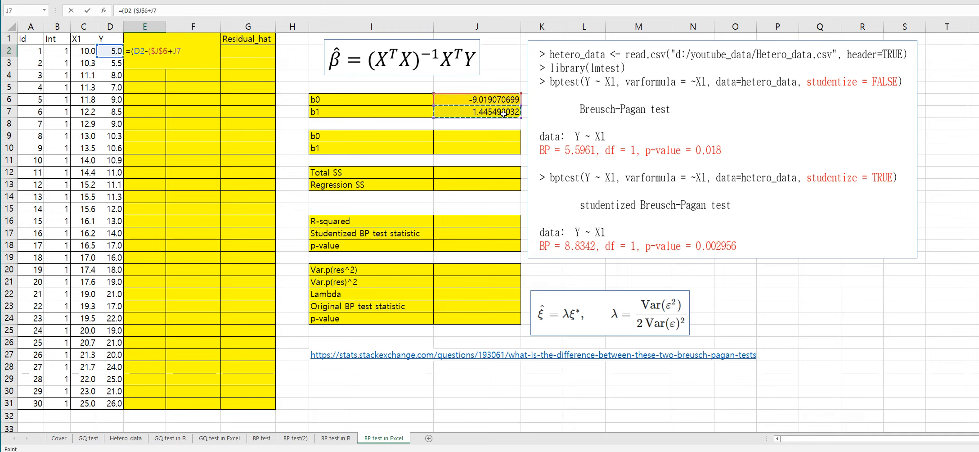
key(F4)
text(*)
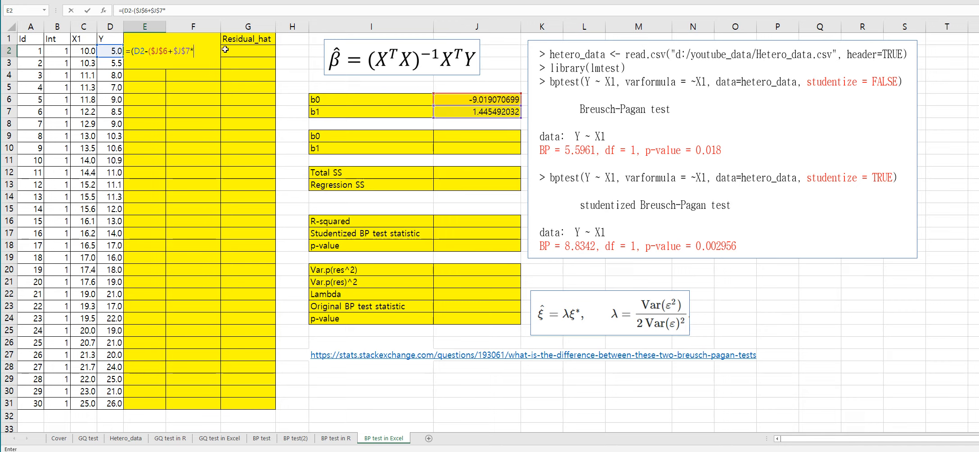
click(77, 52)
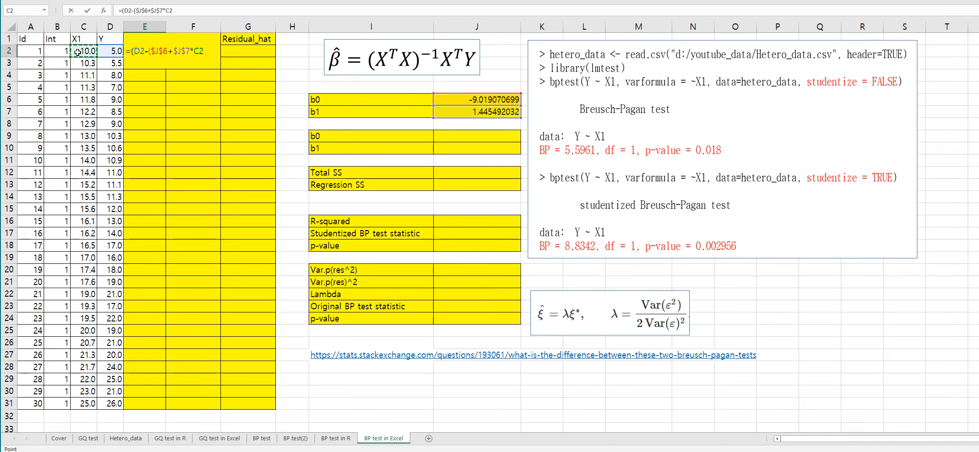
text()))
key(Return)
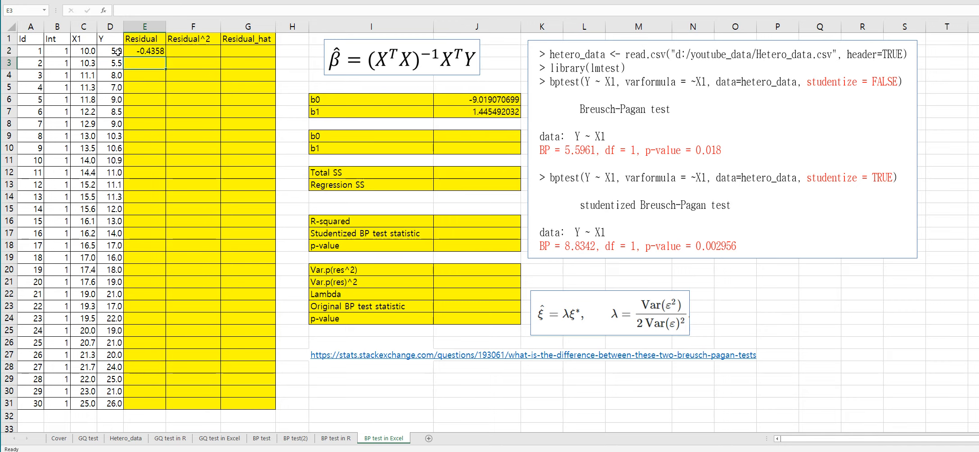
Step: Fill the residual formula down column E to row 31, and enter =E2^2 in F2 for the squared residual
click(161, 50)
double_click(165, 57)
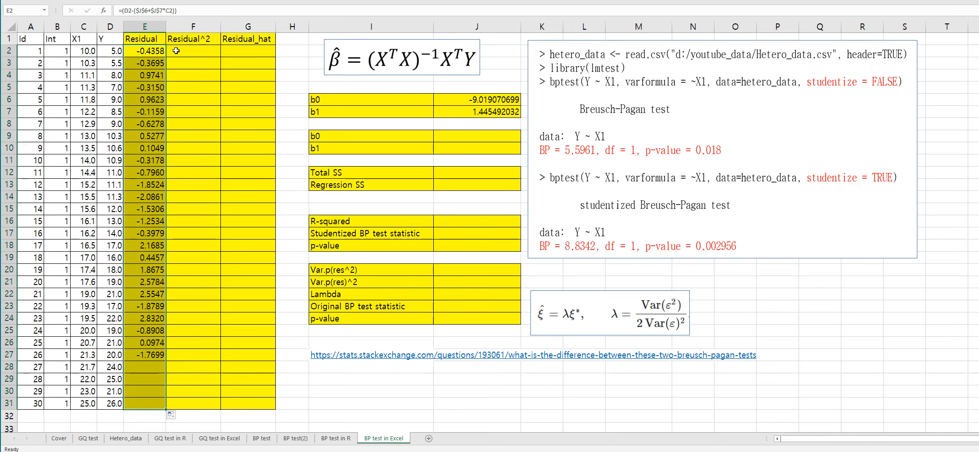
key(Right)
text(=)
key(Left)
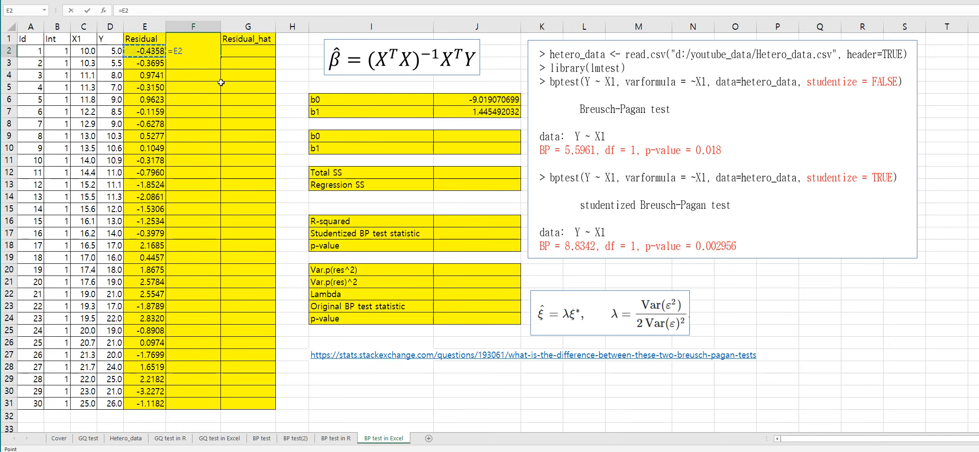
text(^2)
key(Return)
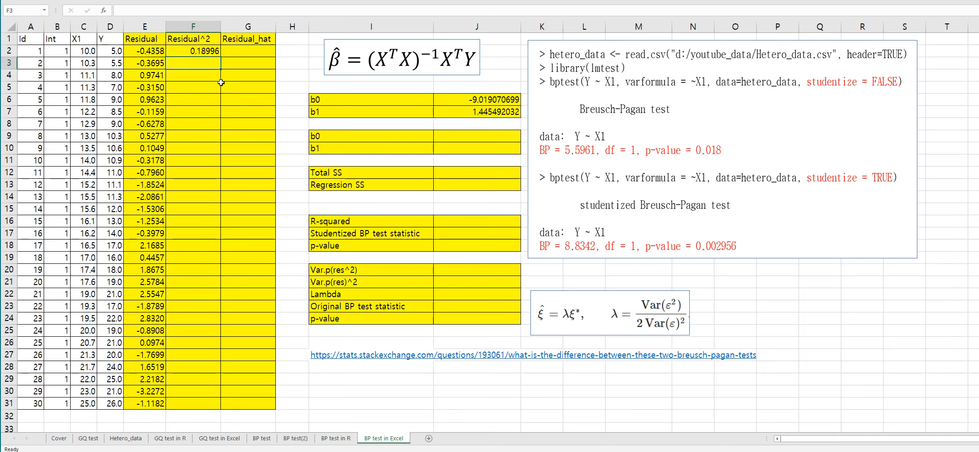
Step: Fill the squared-residual formula in F2 down column F to row 31
click(216, 48)
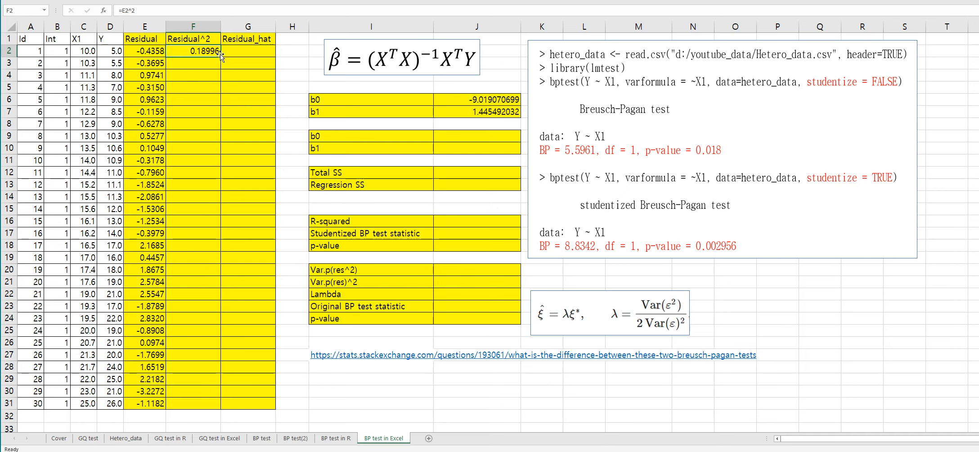
double_click(219, 55)
click(193, 123)
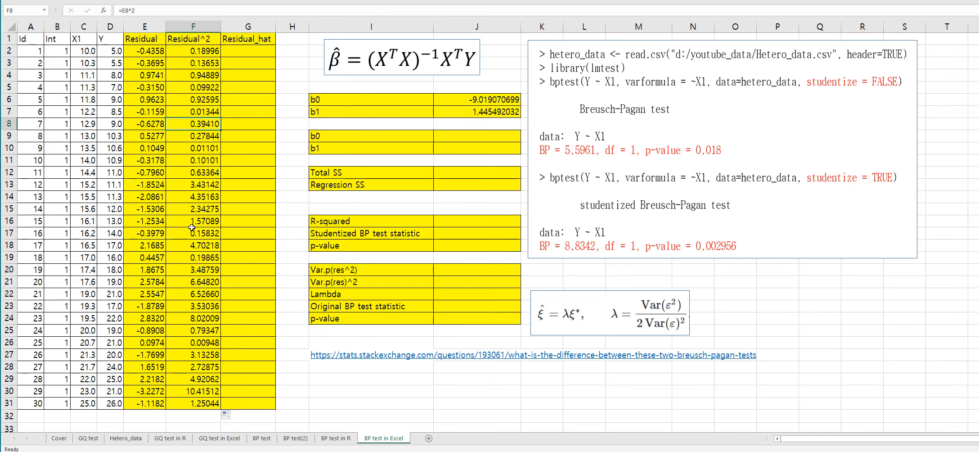
Step: Select J9:J10 and begin an MMULT formula whose first argument is TRANSPOSE(B2:C31)
drag(451, 137, 453, 149)
text(=)
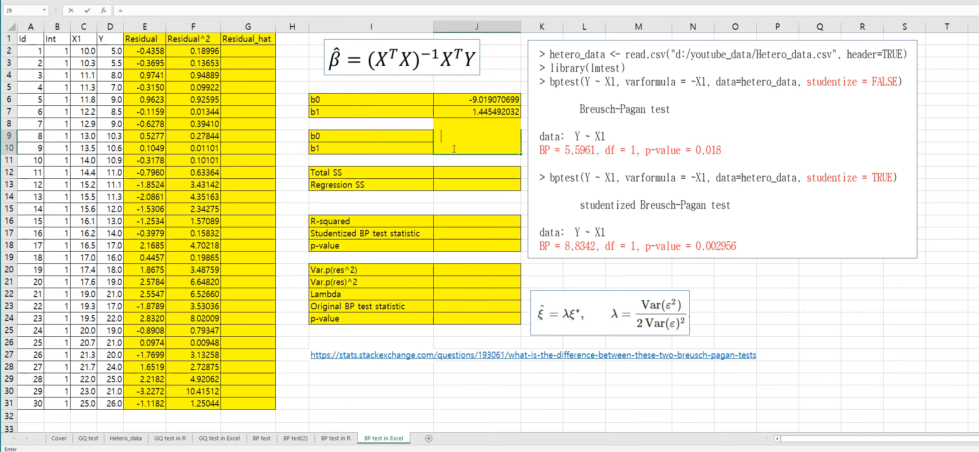
text(mmult)
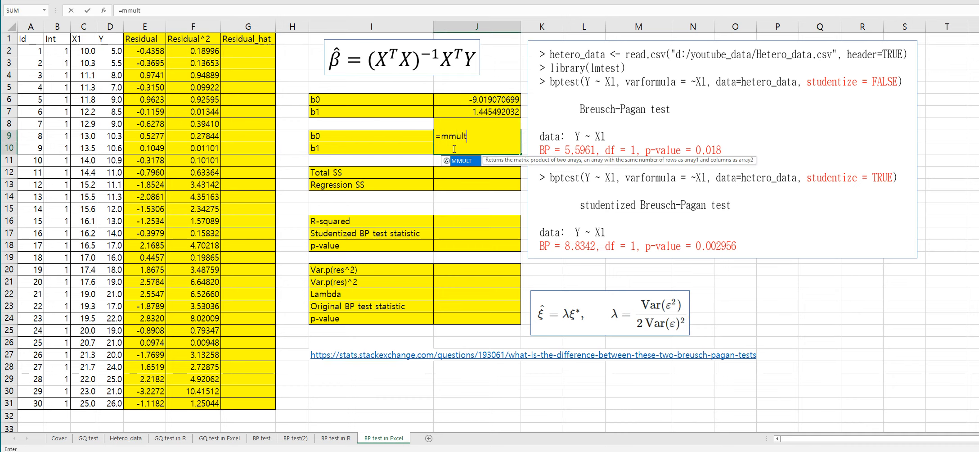
text((tra)
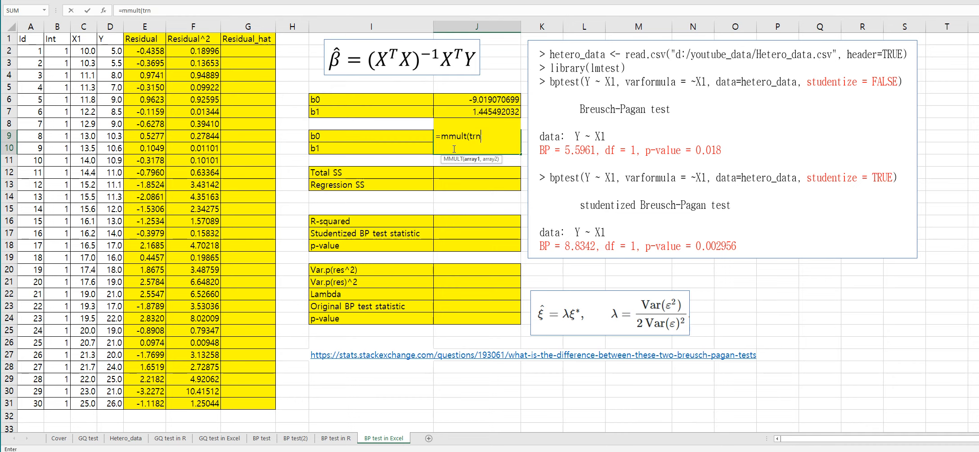
text(nspose)
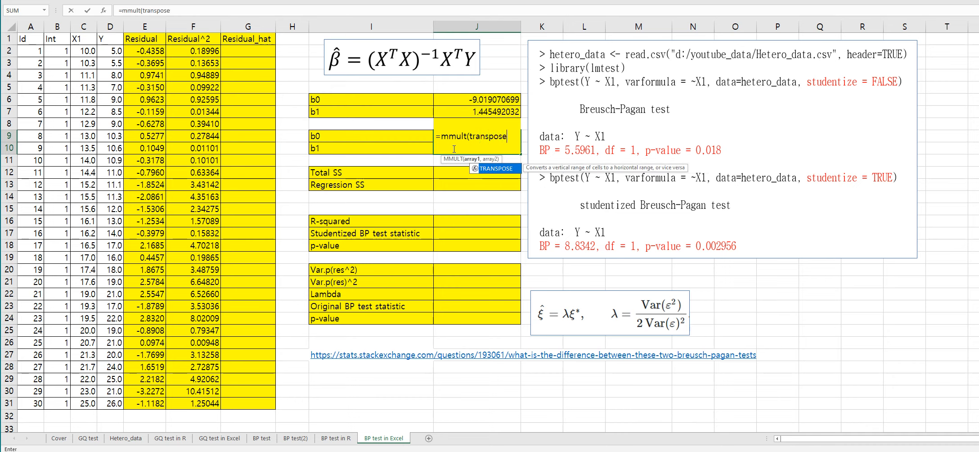
text(()
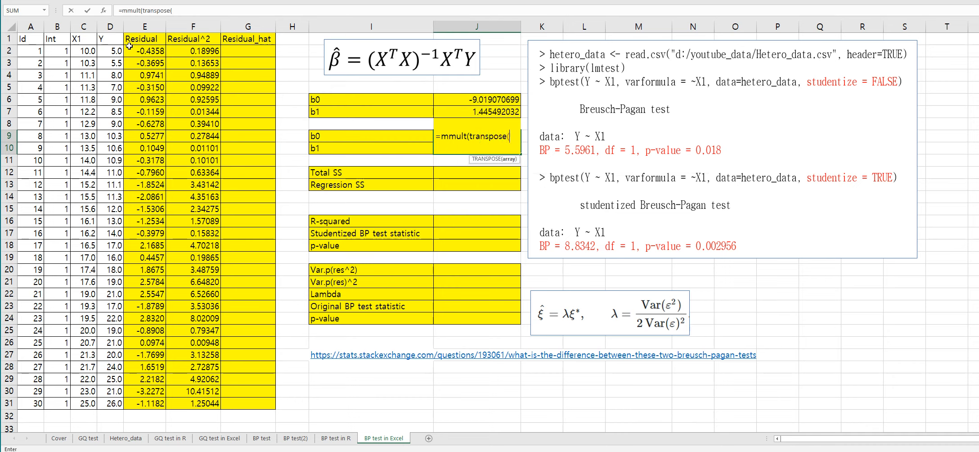
click(61, 53)
shift+click(77, 405)
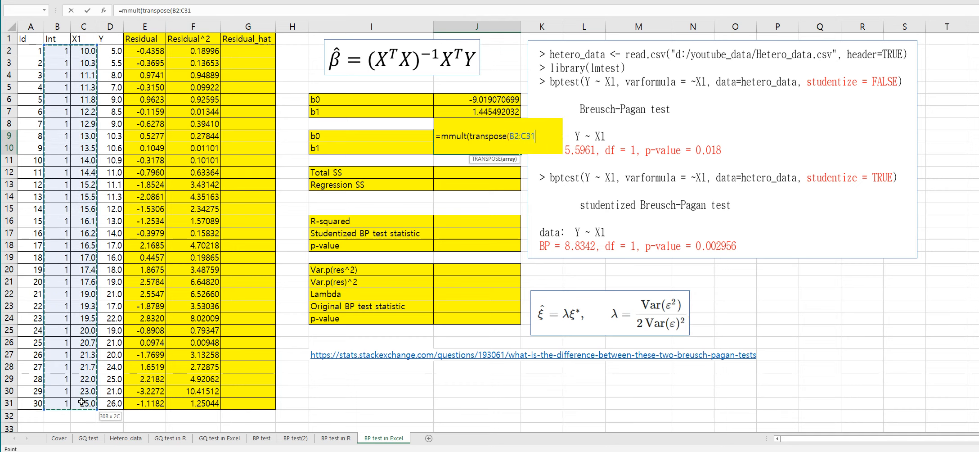
text())
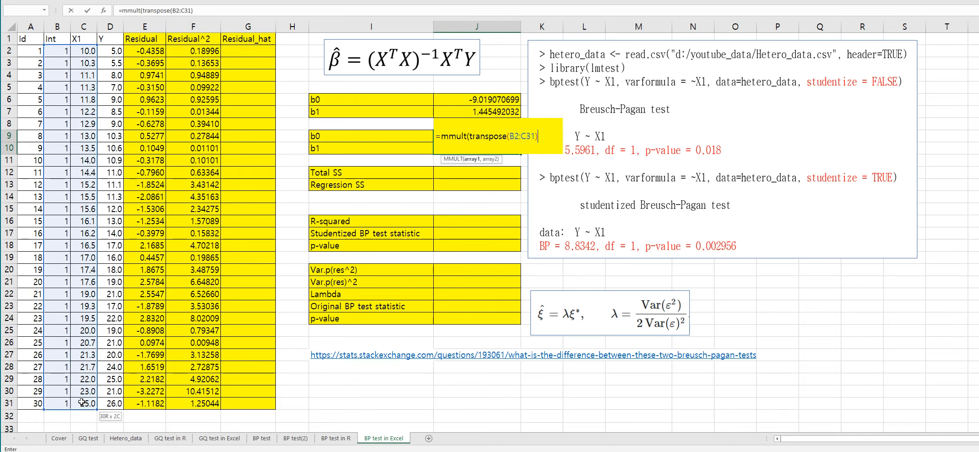
text(,)
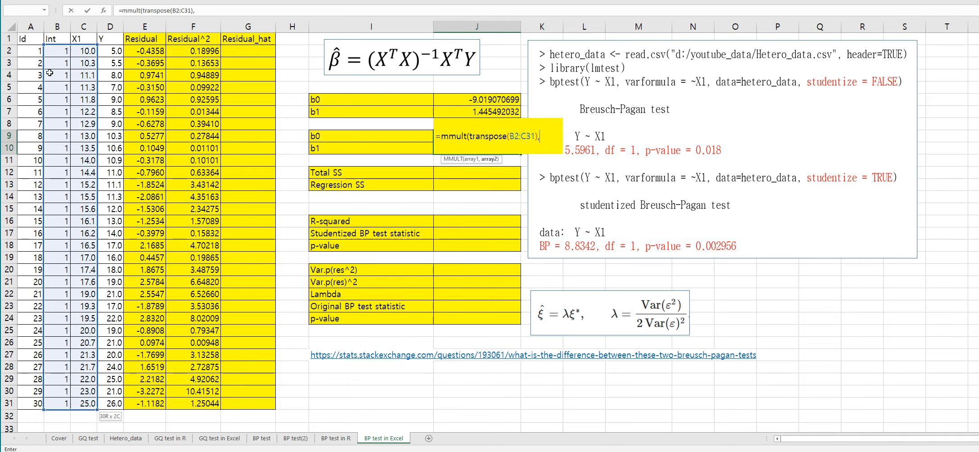
Step: Add B2:C31 as the second MMULT argument and wrap that product in MINVERSE
click(56, 50)
shift+click(87, 403)
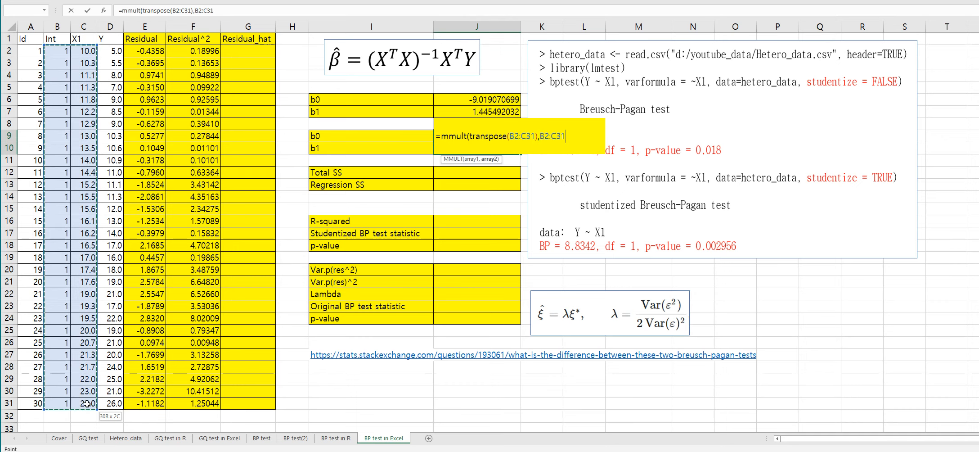
text())
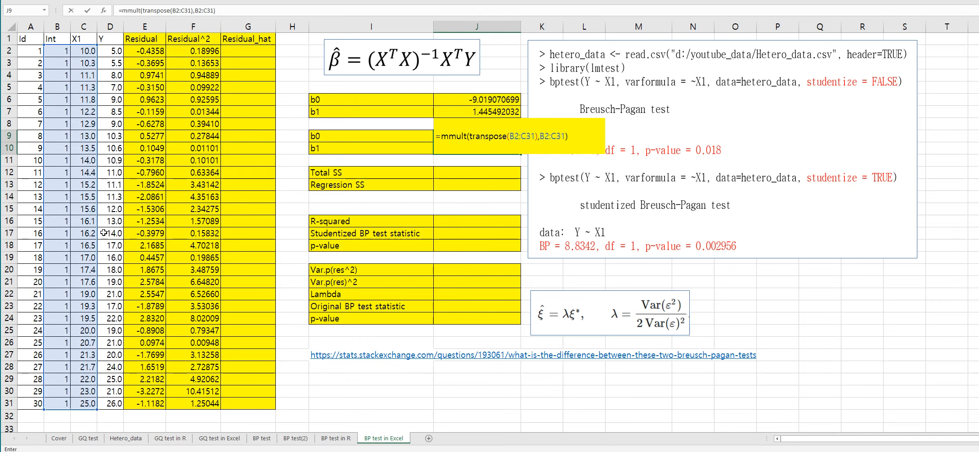
click(121, 11)
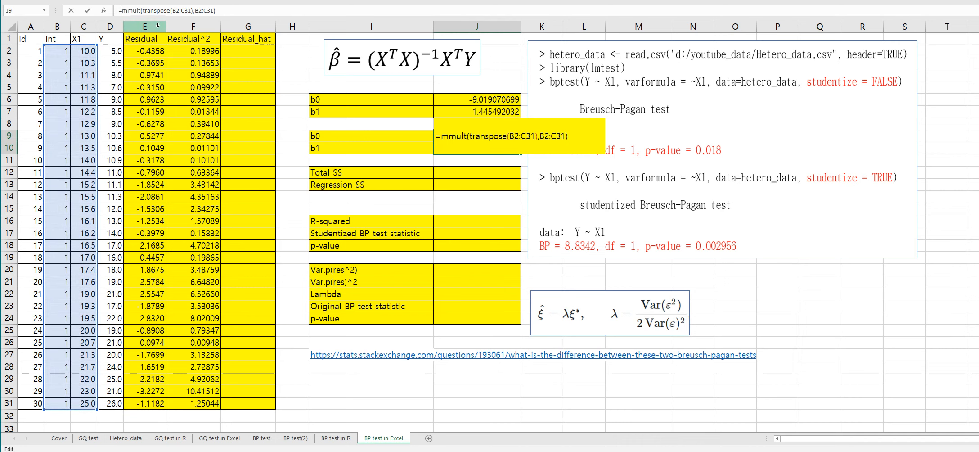
text(minv)
text(erse()
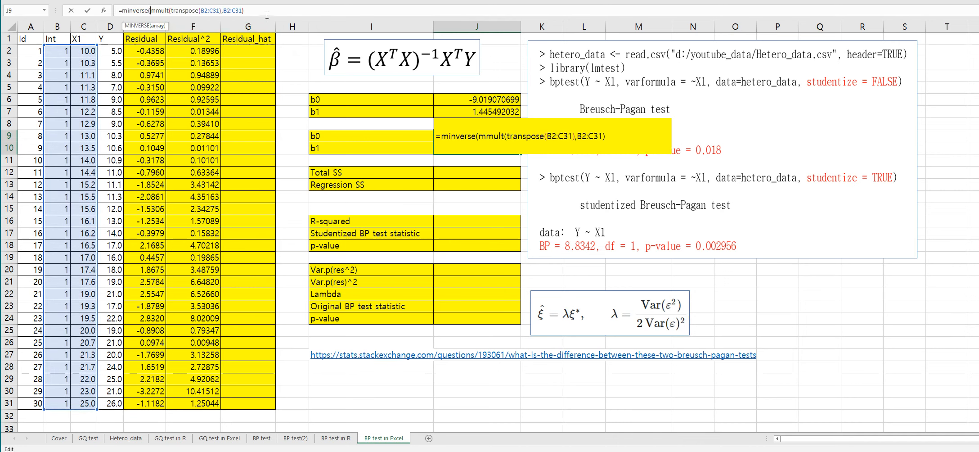
text())
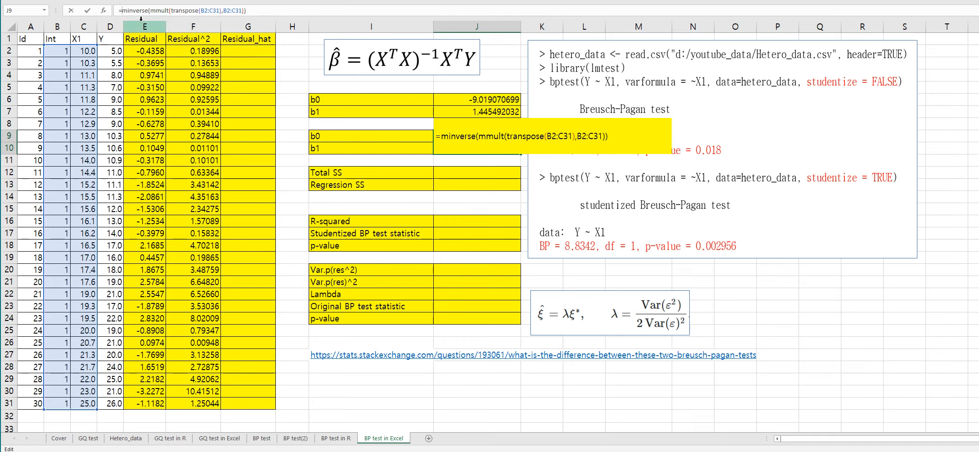
text(mmult()
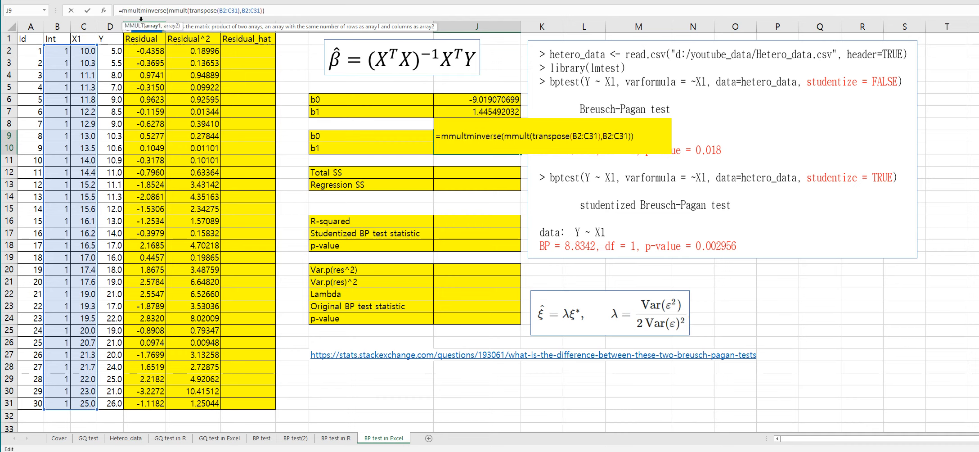
Step: Wrap the inverse in an outer MMULT with TRANSPOSE(B2:C31) as its second argument
click(271, 10)
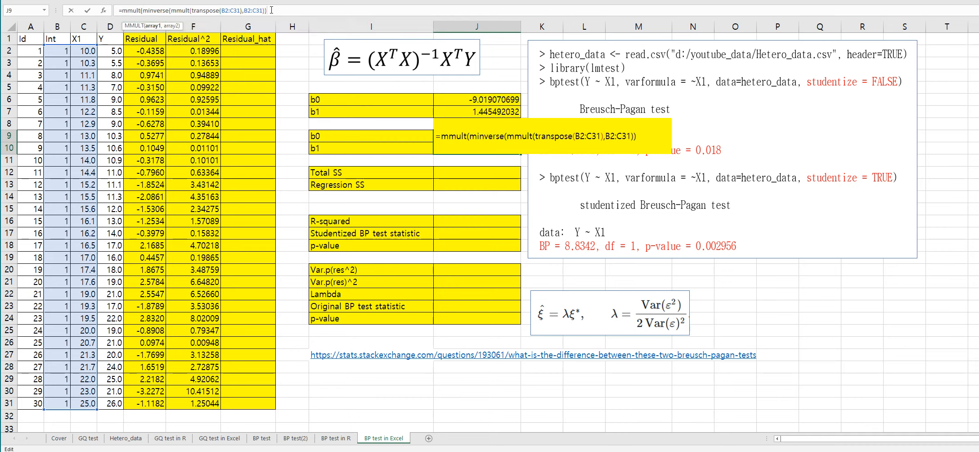
text(transpos)
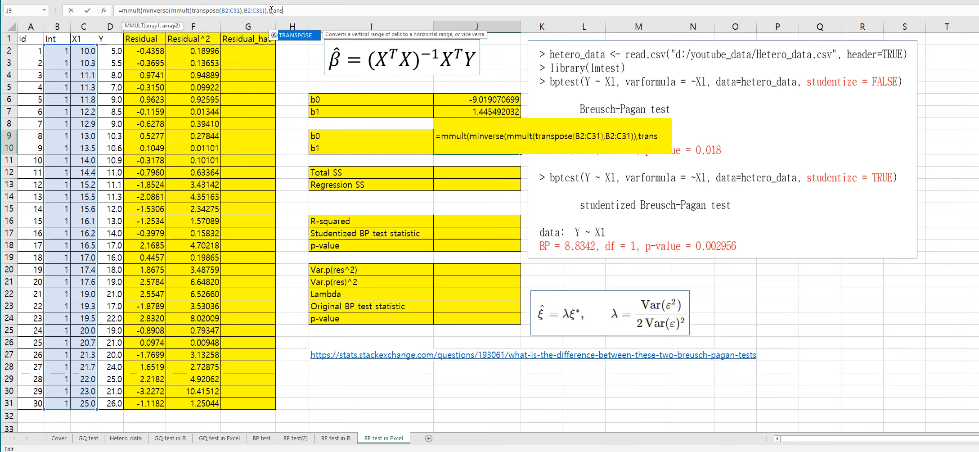
text(e()
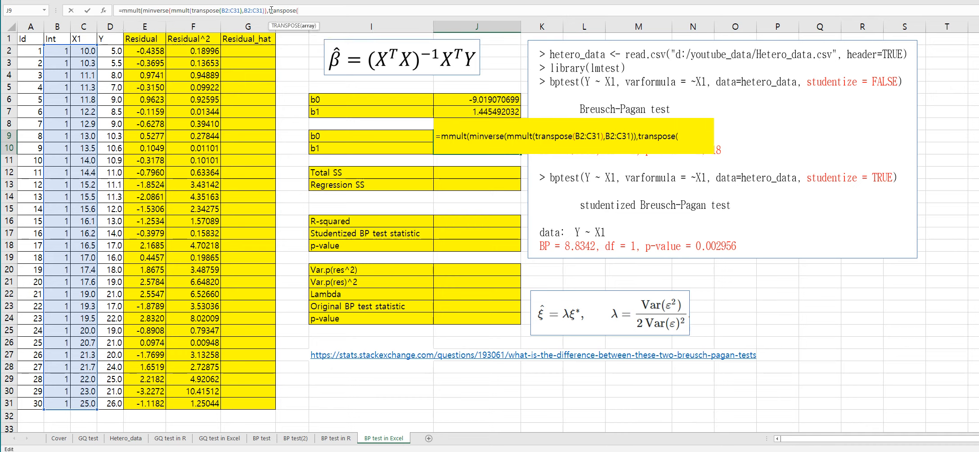
click(57, 51)
drag(58, 51, 85, 404)
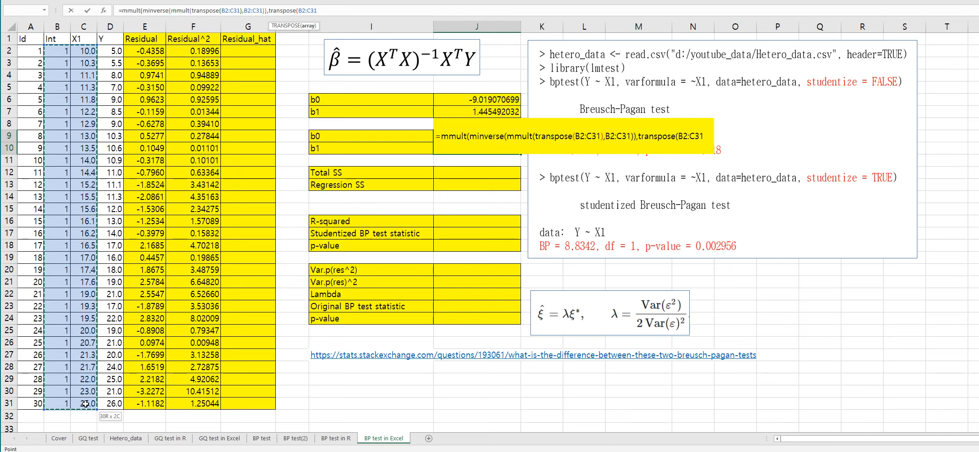
text())
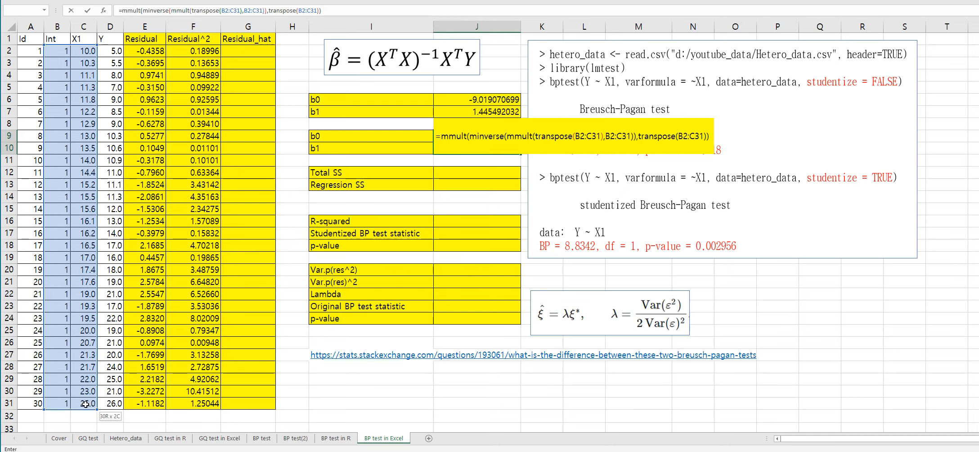
Step: Wrap everything in another MMULT with F2:F31 and enter it as an array formula in J9:J10
click(121, 10)
text(mmult()
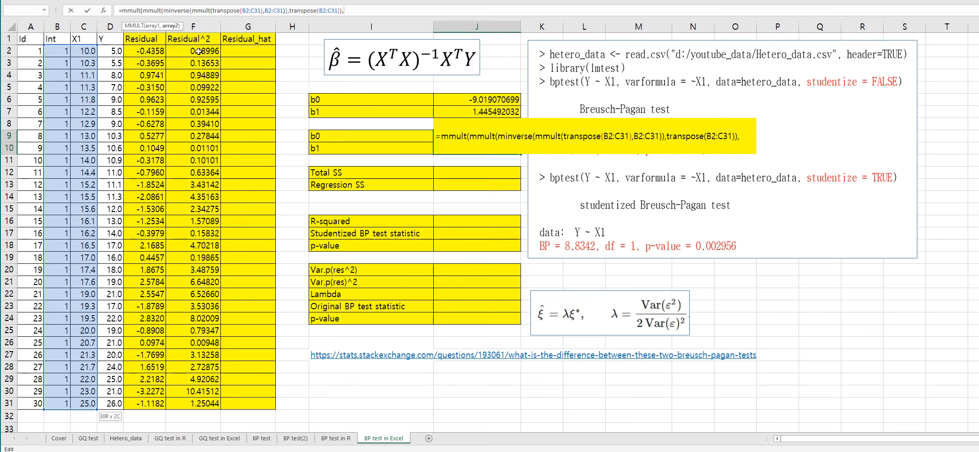
drag(198, 51, 198, 403)
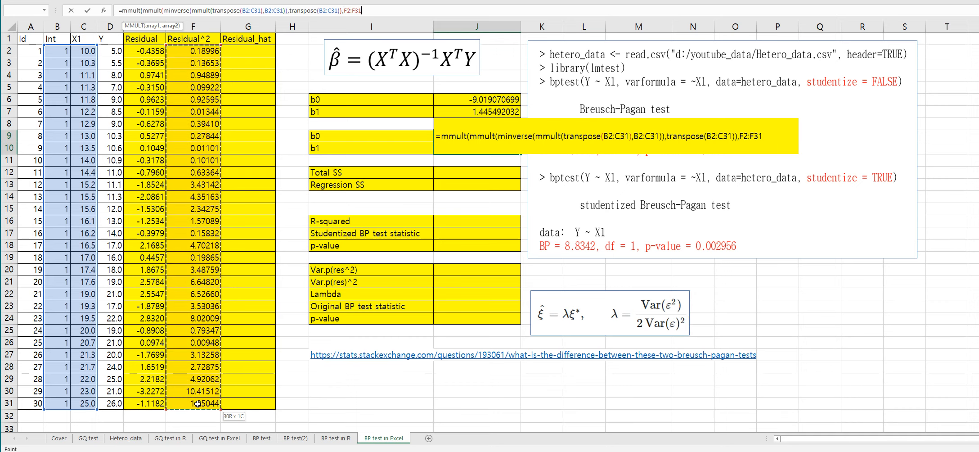
text())
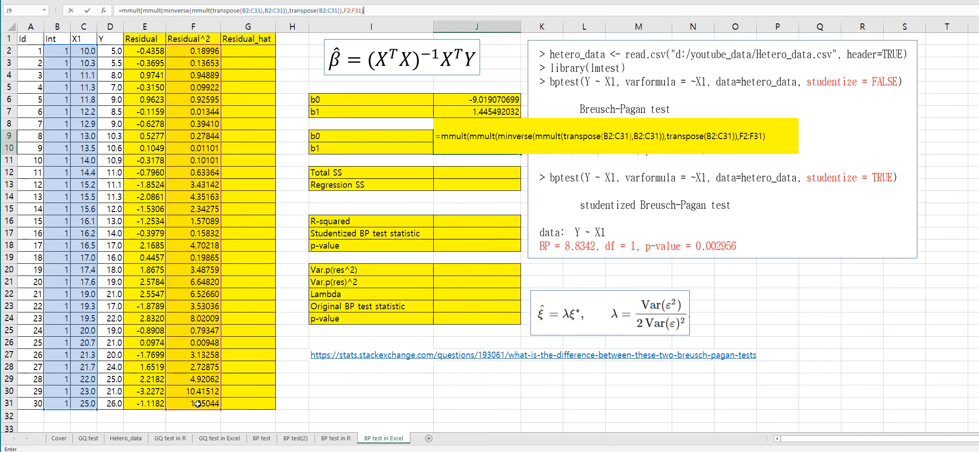
key(ctrl+shift+Return)
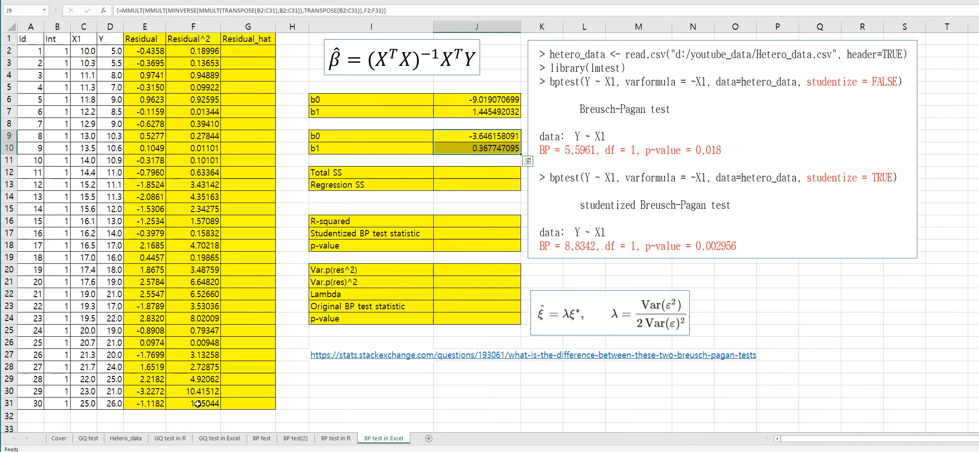
key(Down)
key(Down)
key(Down)
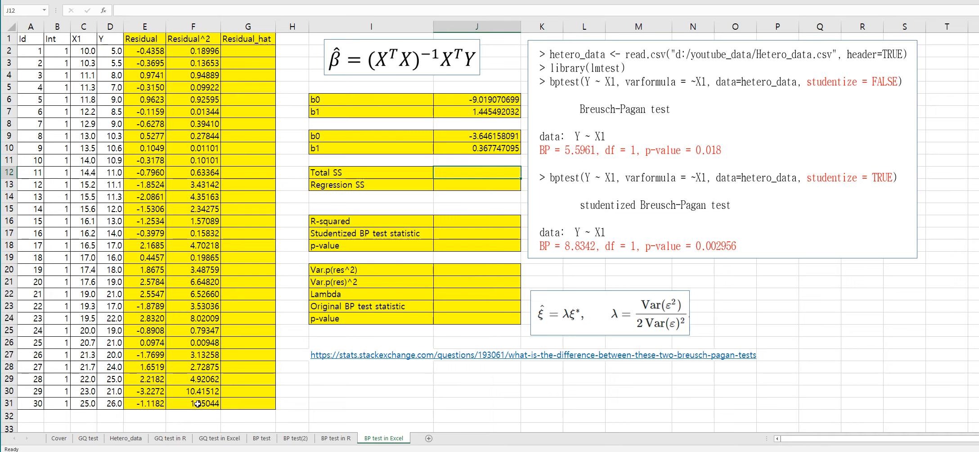
Step: Enter a formula in G2 giving the fitted squared residual as the absolute J9 intercept plus the absolute J10 slope times C2
click(245, 51)
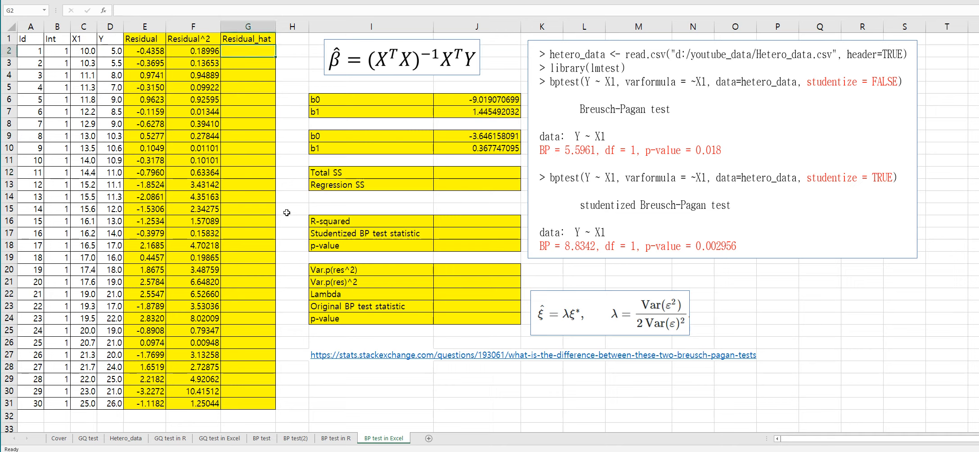
text(=)
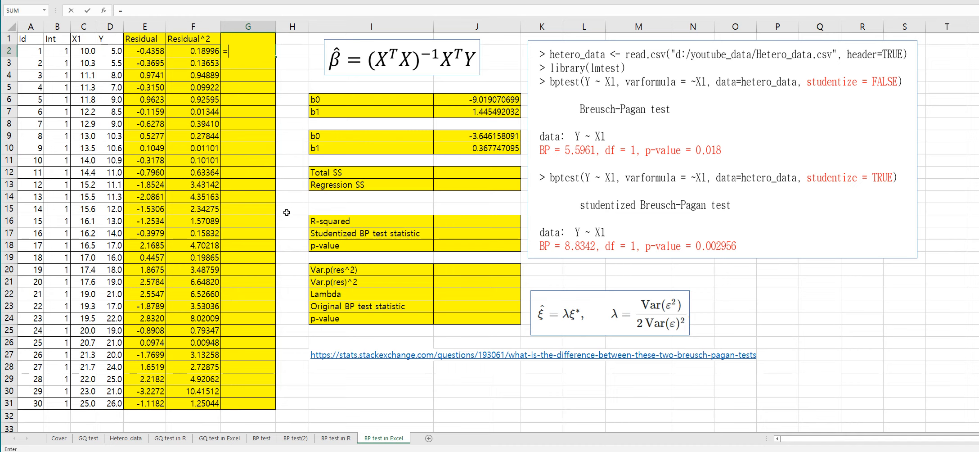
click(465, 135)
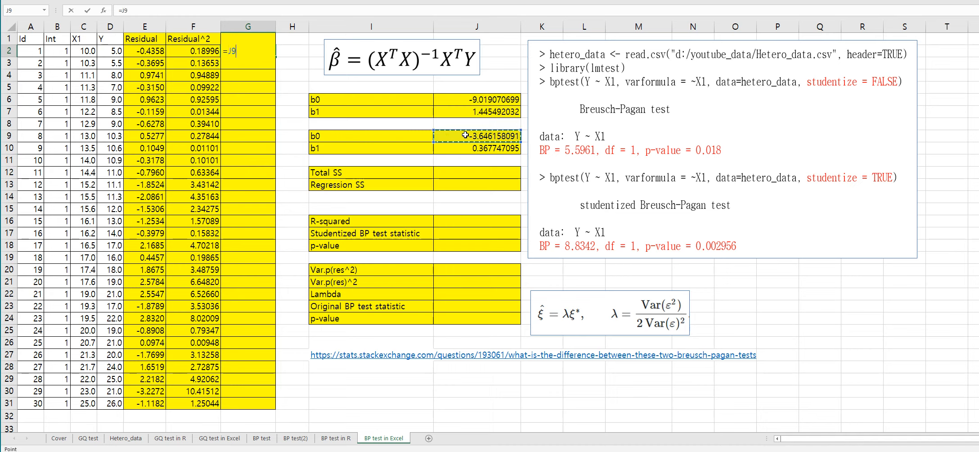
key(F4)
text(+)
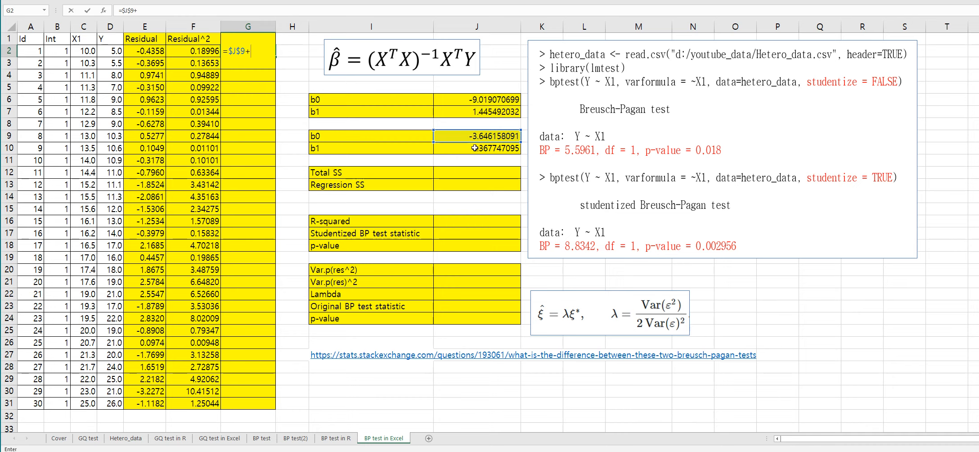
click(475, 148)
key(F4)
text(*)
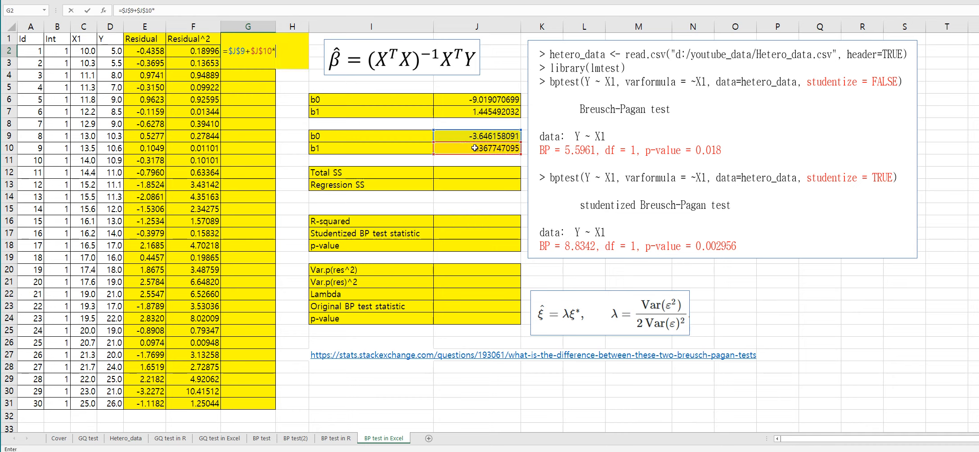
click(93, 54)
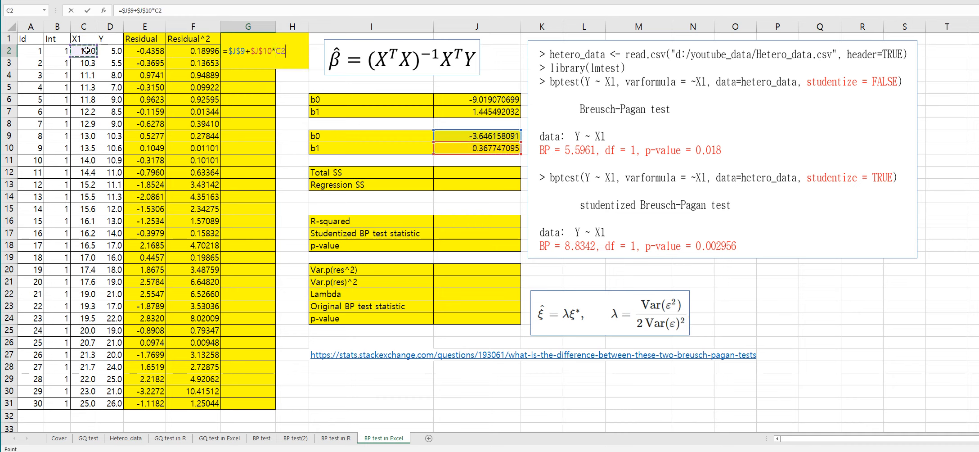
key(Return)
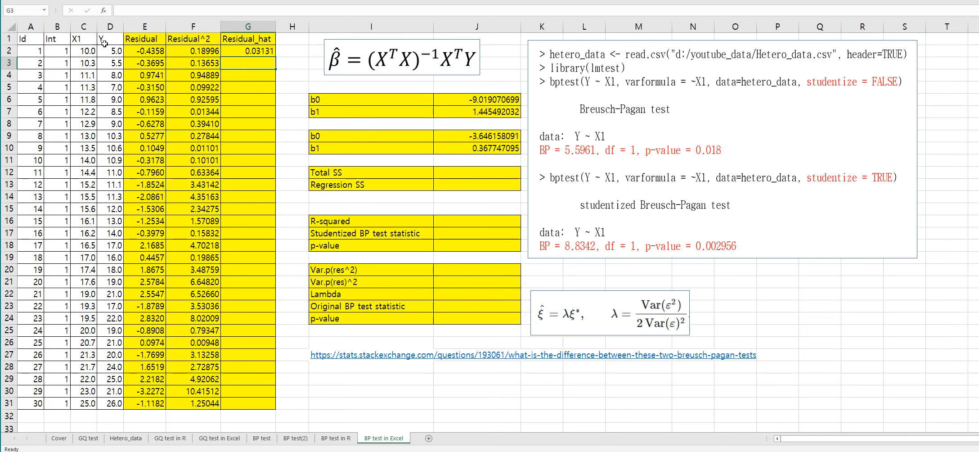
Step: Fill the Residual_hat formula down column G to row 31
click(265, 52)
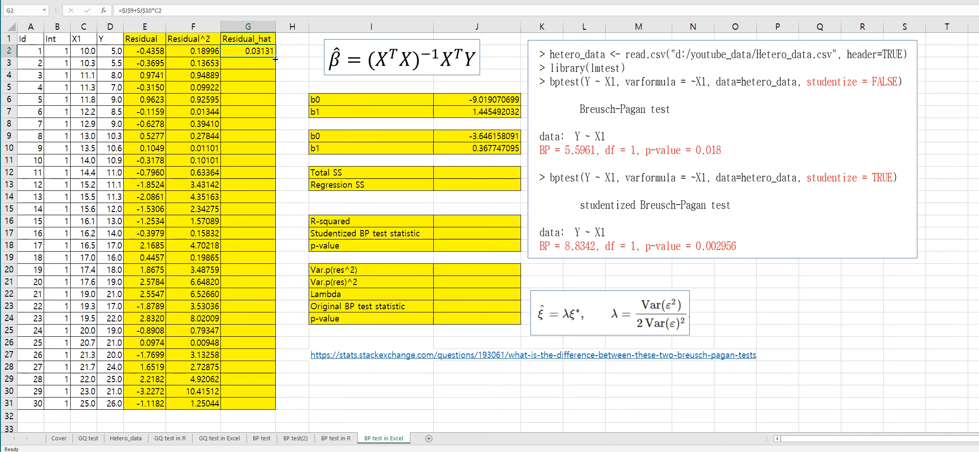
double_click(275, 59)
click(252, 113)
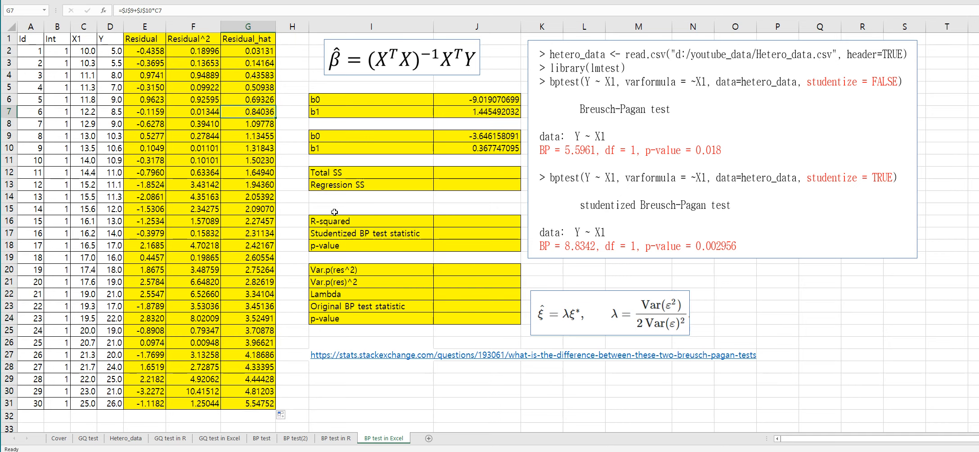
Step: Compute Total SS in J12 as DEVSQ of the squared residuals F2:F31
click(360, 174)
click(490, 175)
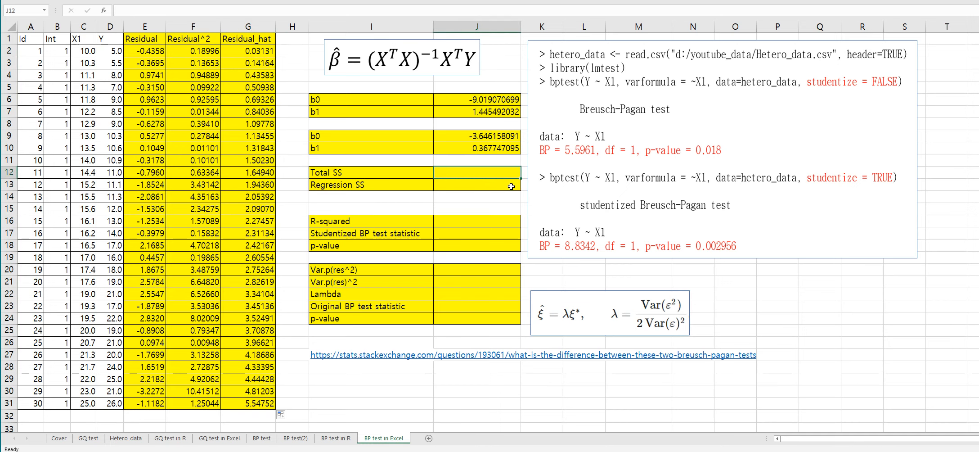
text(=d)
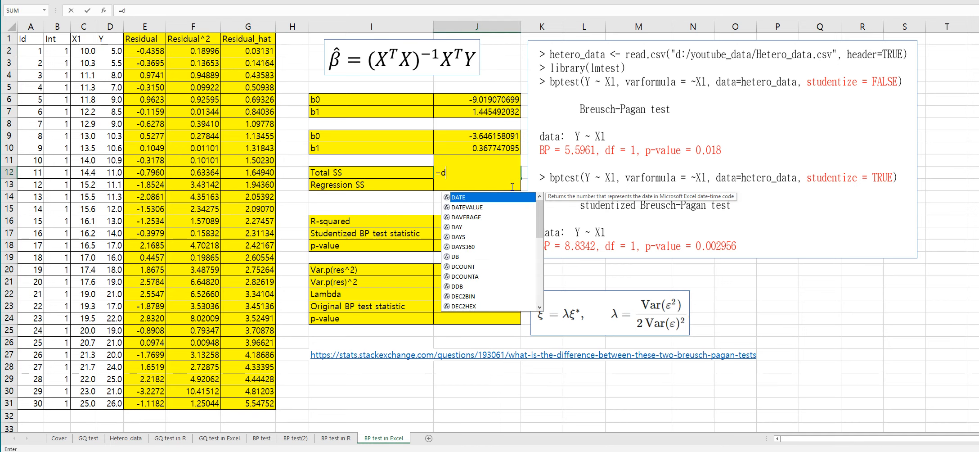
text(evsq()
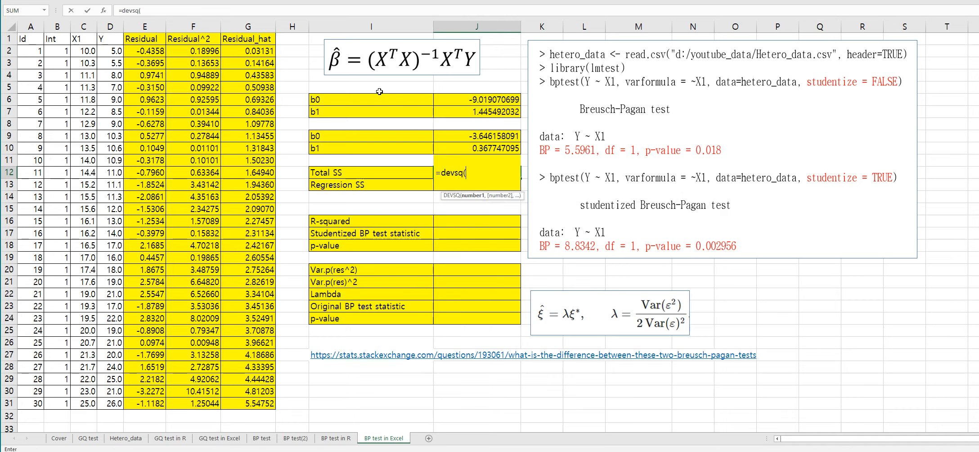
drag(198, 52, 197, 402)
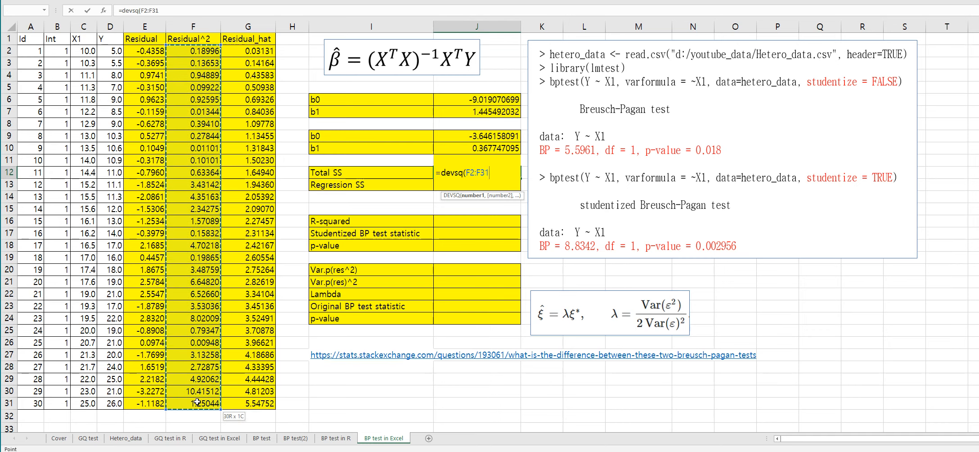
key(Return)
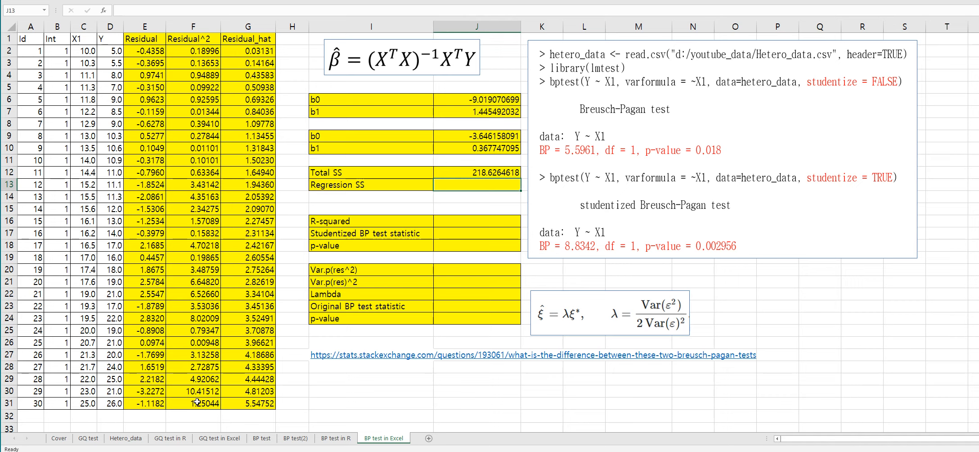
Step: Compute Regression SS in J13 as DEVSQ of the fitted values G2:G31
text(=dev)
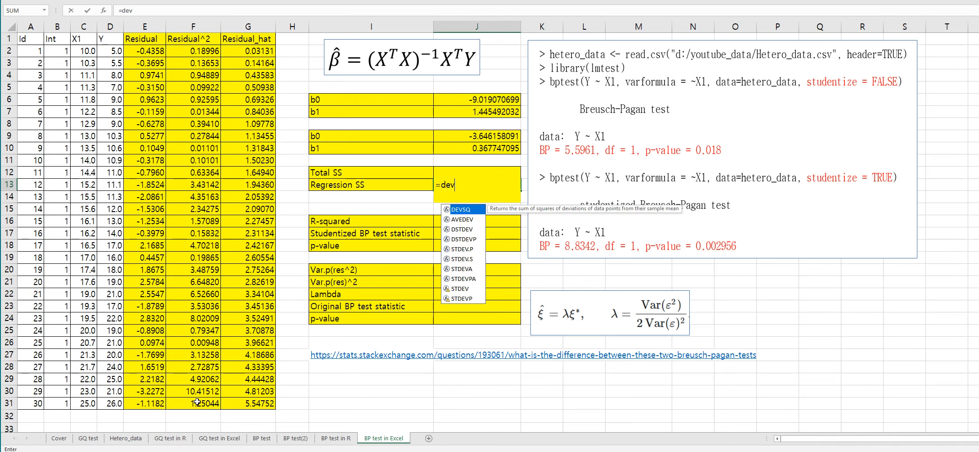
text(sq()
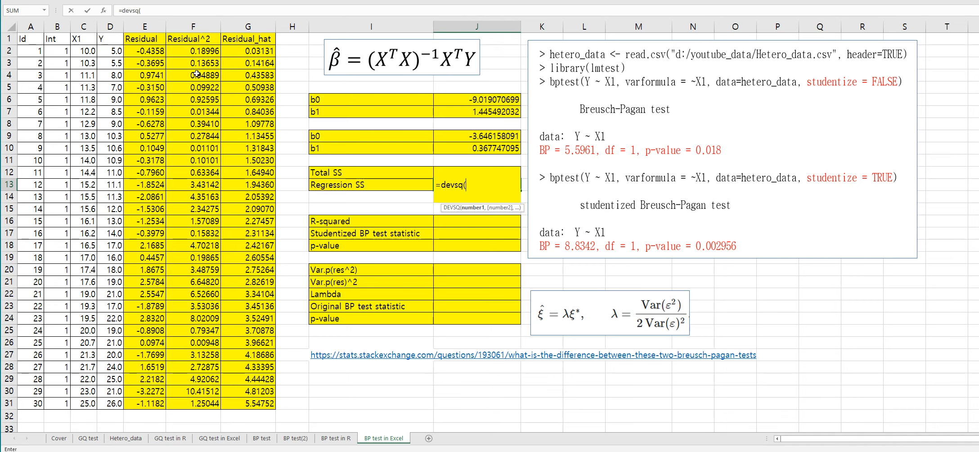
click(228, 50)
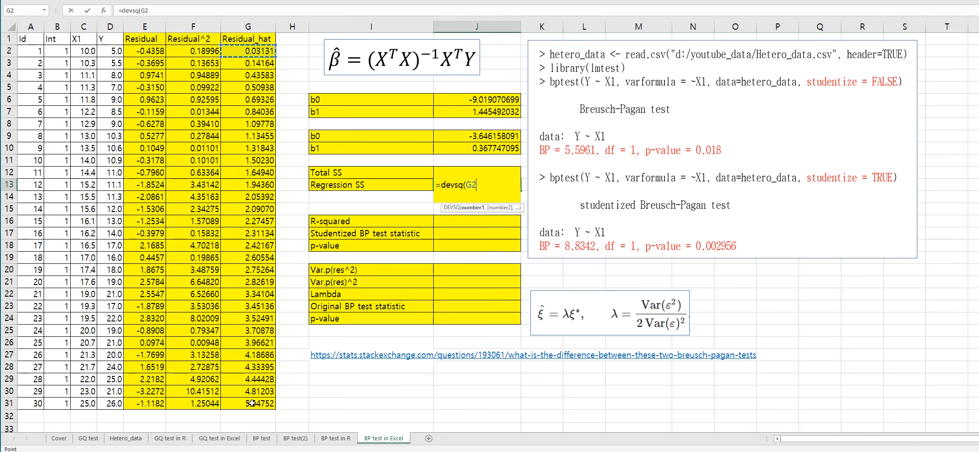
shift+click(252, 403)
text())
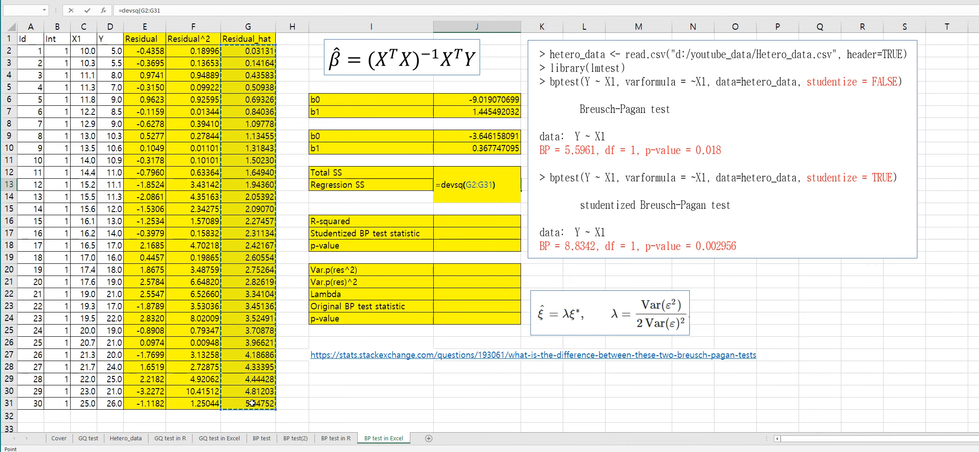
key(Return)
Step: Compute R-squared in J16 as Regression SS in J13 divided by Total SS in J12
key(Down)
key(Down)
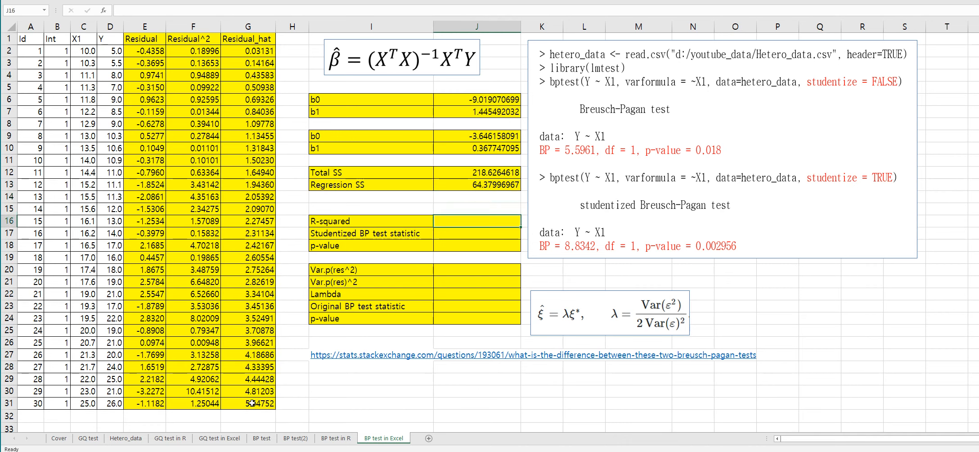
text(=)
key(Up)
key(Up)
key(Up)
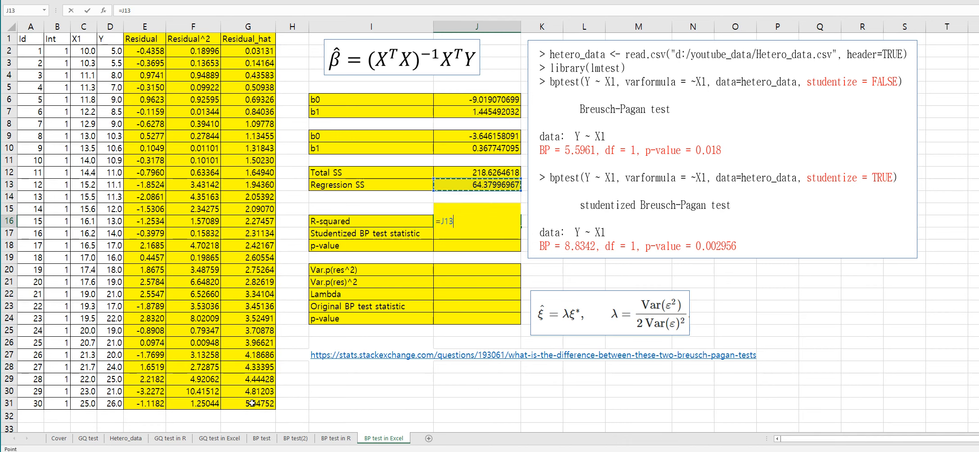
text(/)
key(Up)
key(Up)
key(Up)
key(Up)
key(Return)
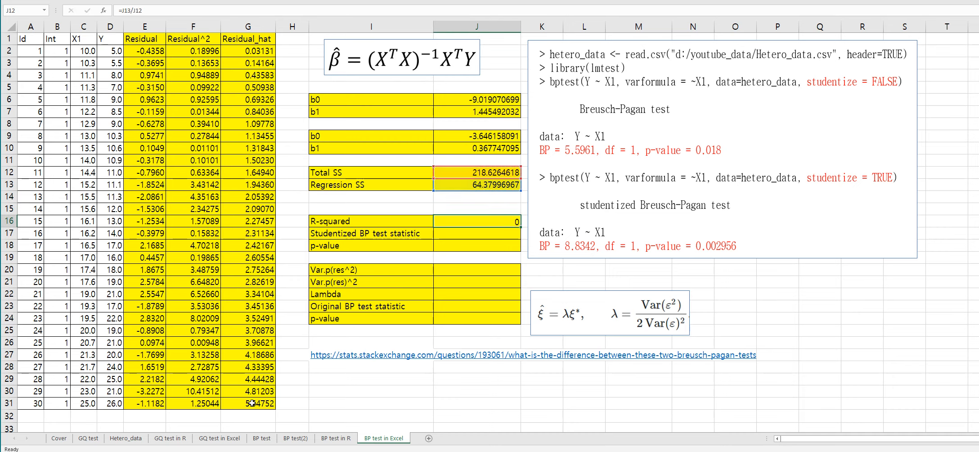
Step: Compute the studentized BP test statistic in J17 as R-squared times the COUNT of the Id column A2:A31
key(Left)
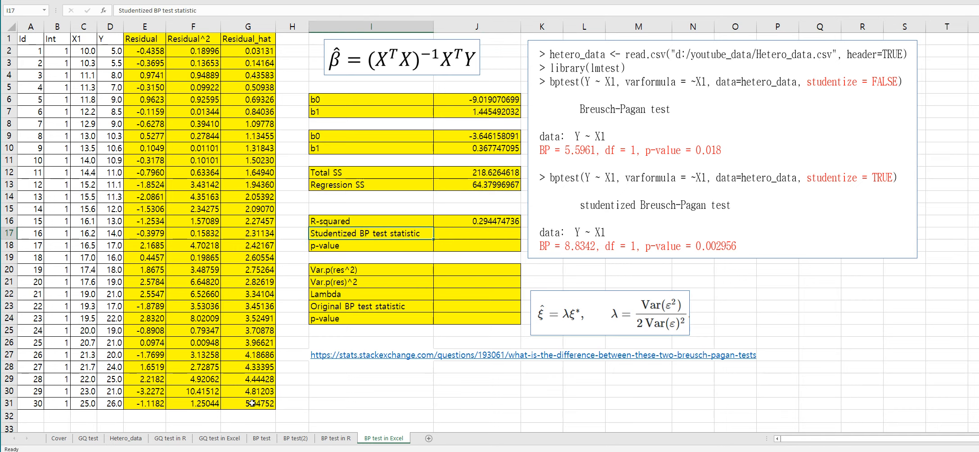
key(Right)
text(=)
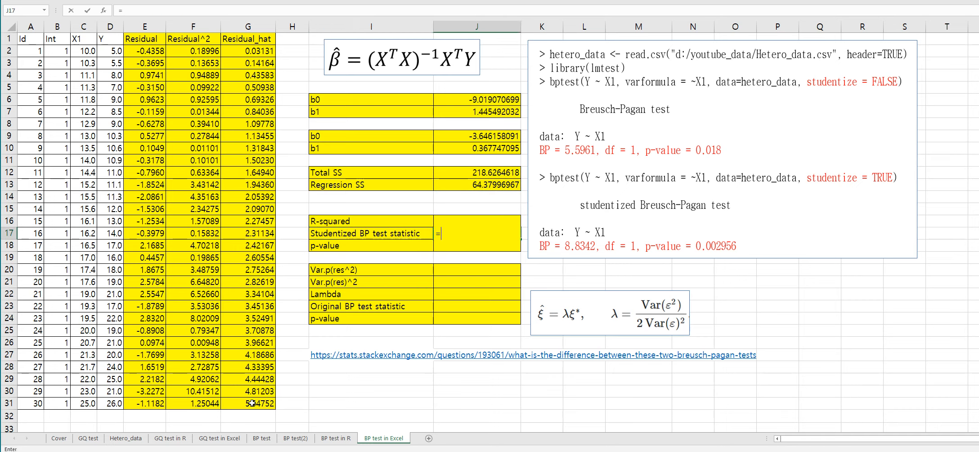
key(Up)
text(*co)
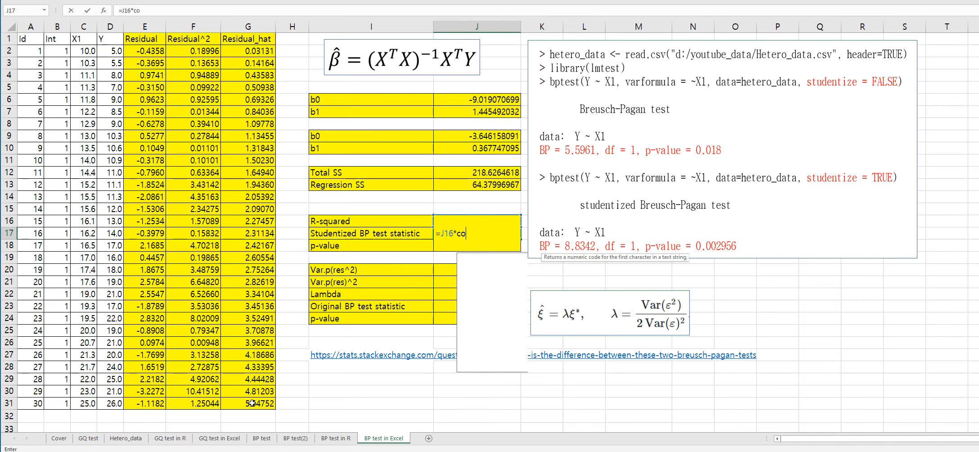
text(unt()
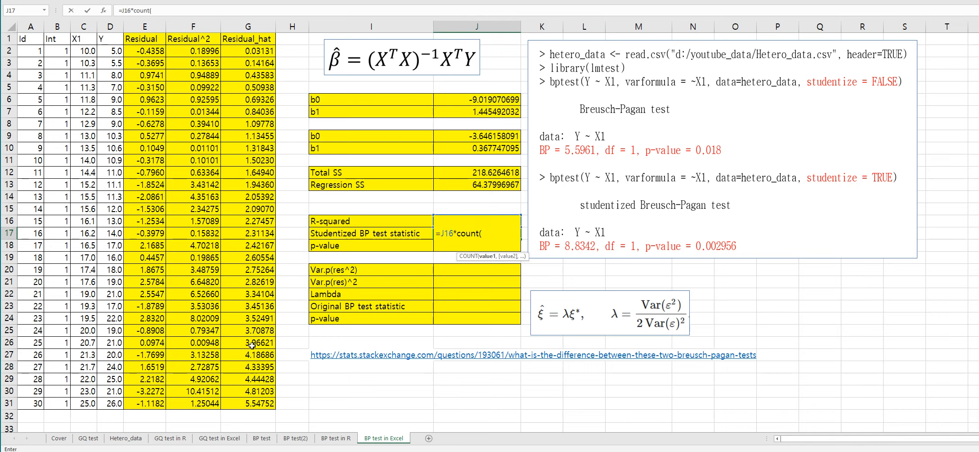
click(53, 52)
drag(53, 52, 61, 404)
key(Return)
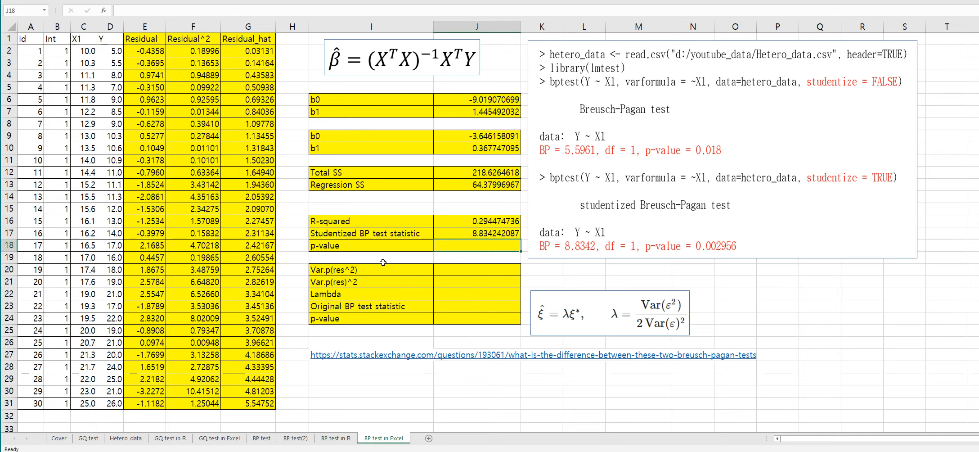
Step: Compute the p-value in J18 as 1-CHISQ.DIST(J17,1,TRUE)
text(=)
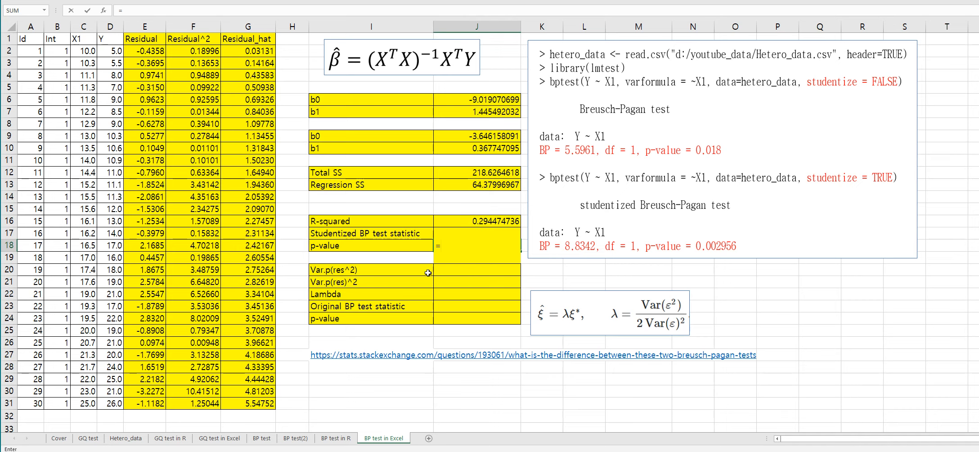
text(1-chisq)
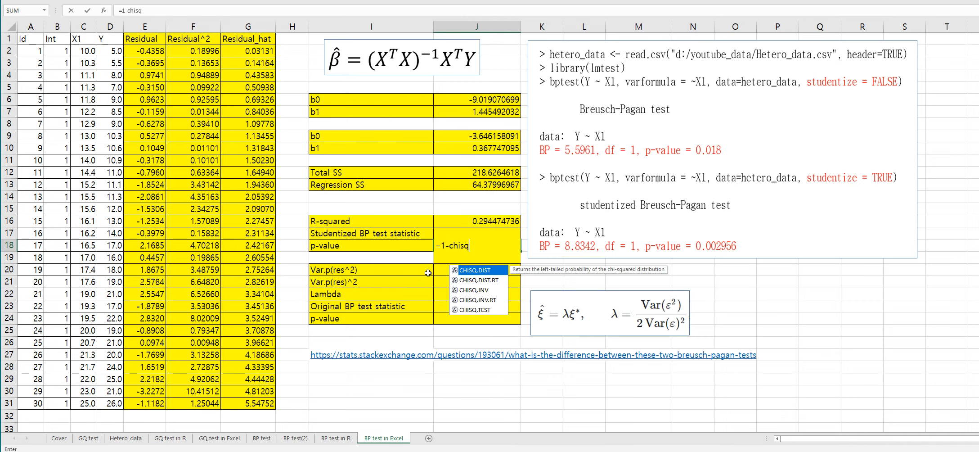
text(.dist()
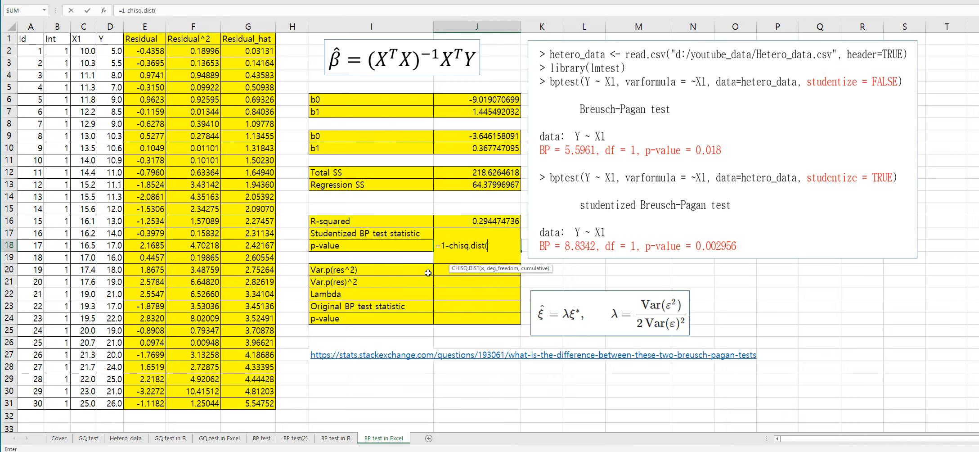
key(Up)
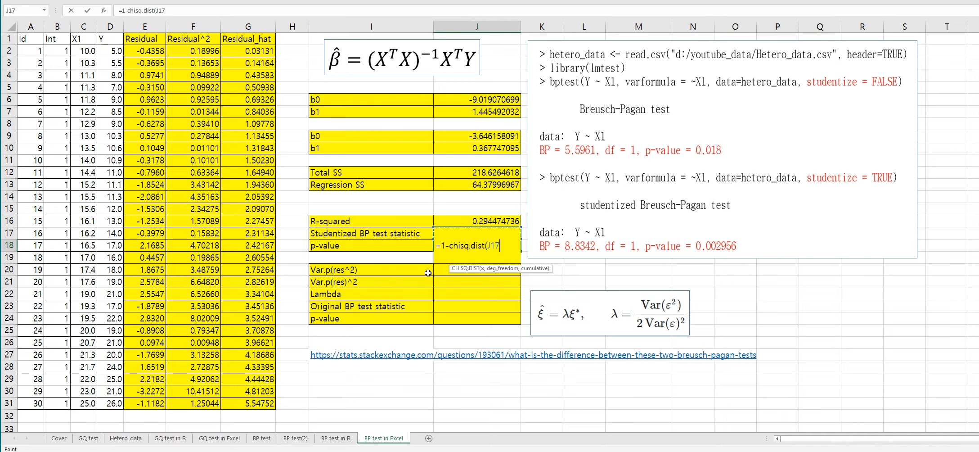
text(,1,)
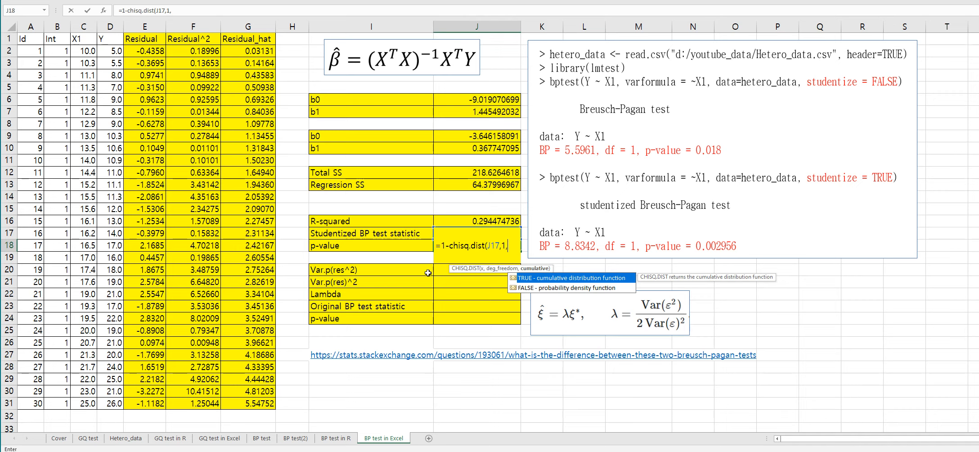
text(true)
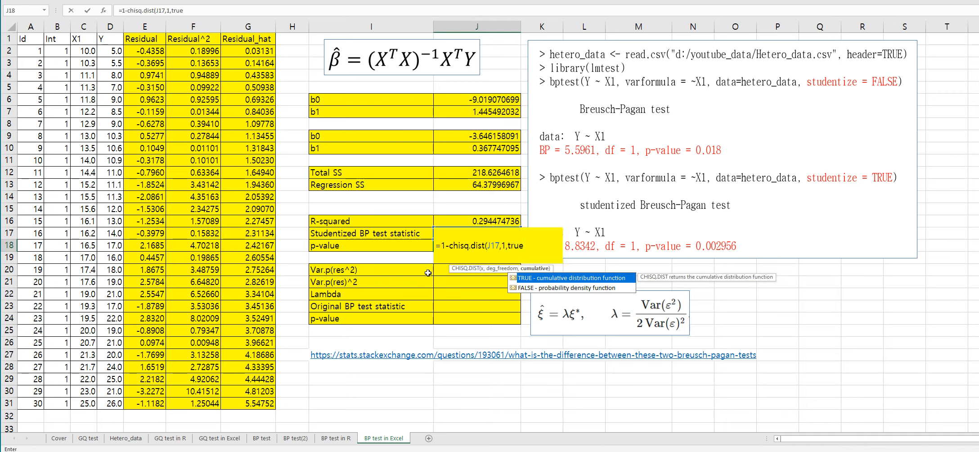
text())
key(Return)
key(Up)
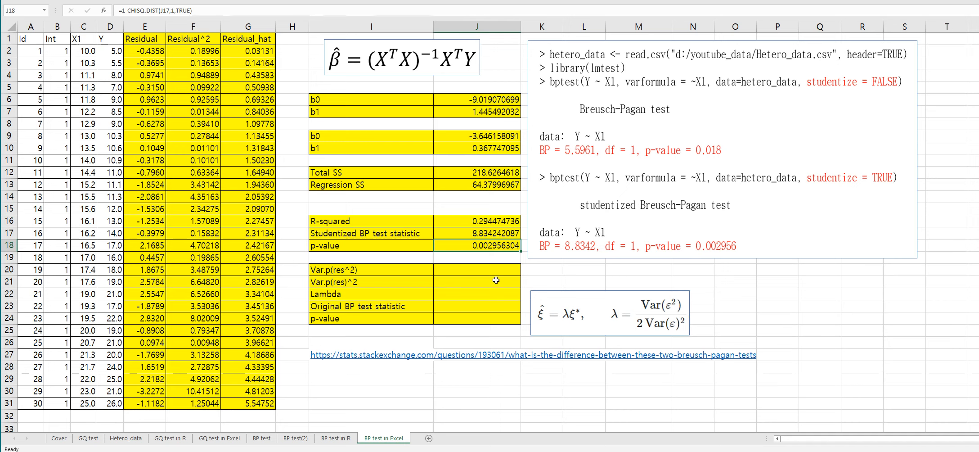
click(560, 271)
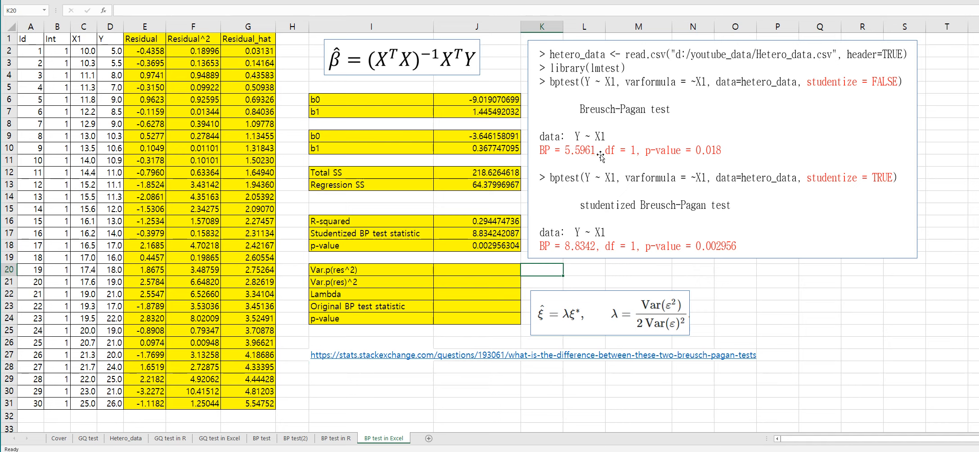
click(415, 282)
drag(566, 310, 567, 299)
click(507, 341)
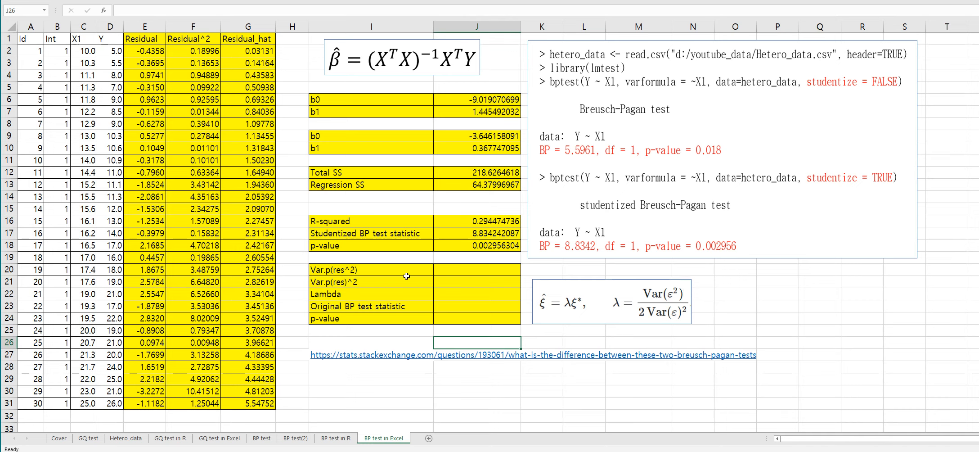
Step: Compute Var.p(res^2) in J20 as VAR.P of the squared residuals F2:F31
click(449, 270)
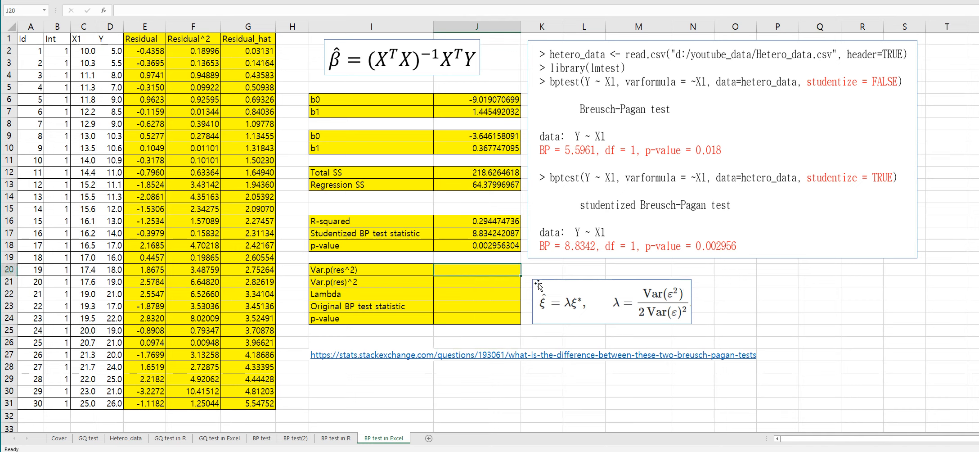
text(=var.p)
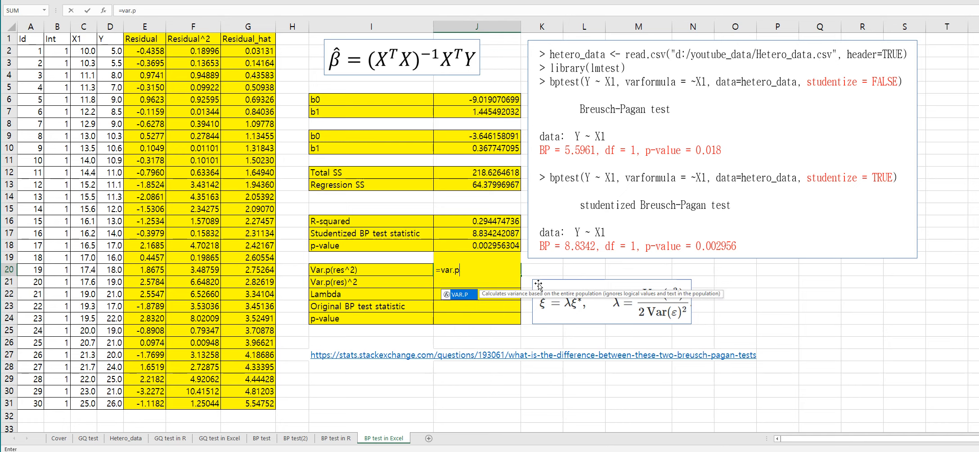
text(()
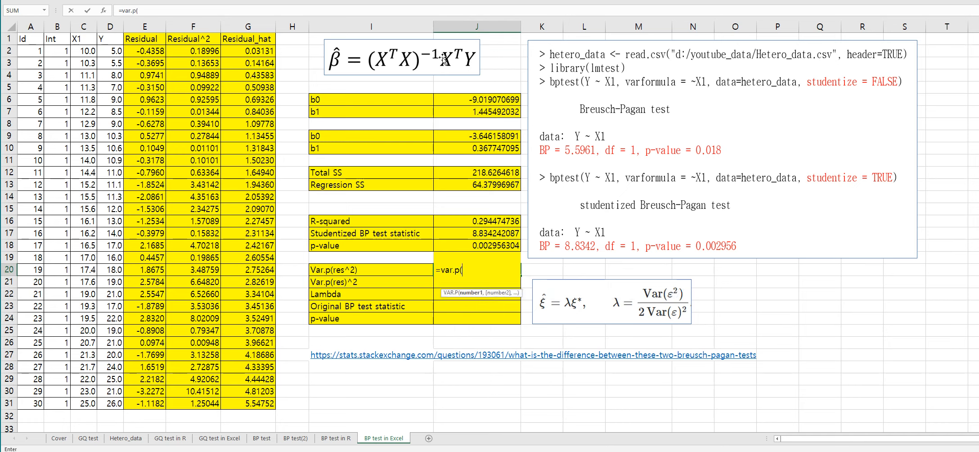
click(200, 53)
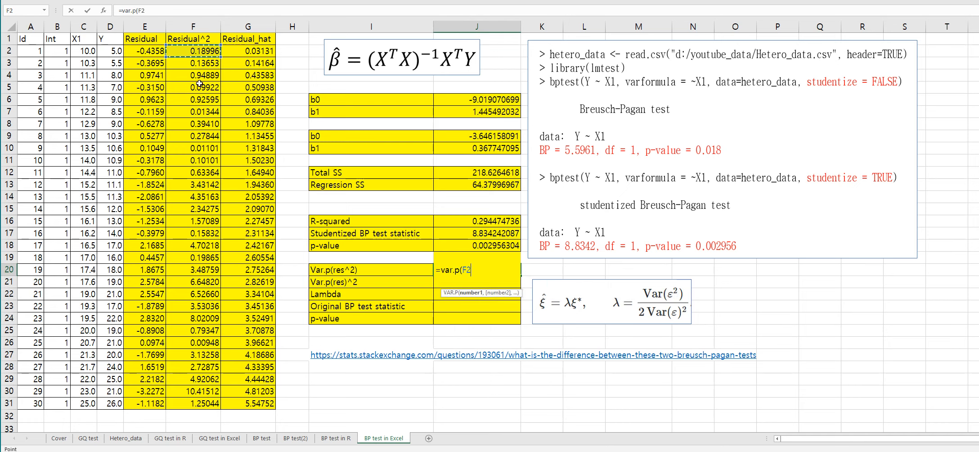
shift+click(192, 402)
text())
key(Return)
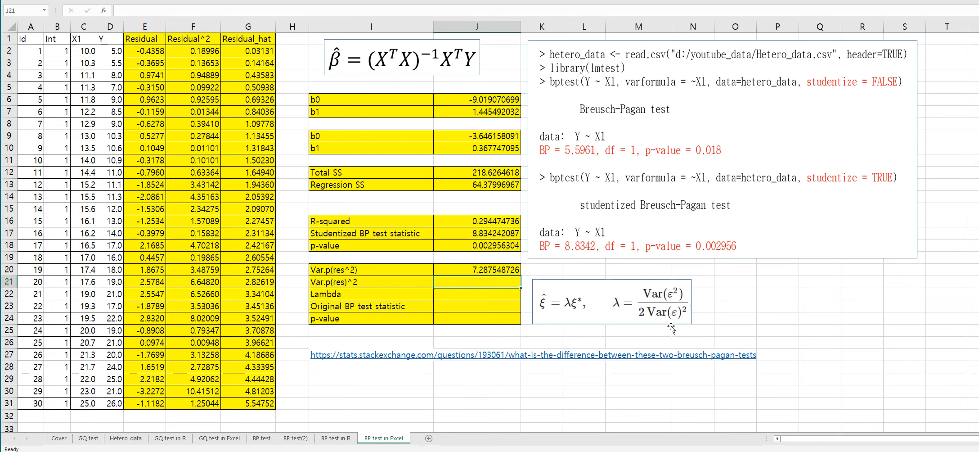
Step: Enter a formula in J21 computing VAR.P of the residuals E2:E31
text(=var.p()
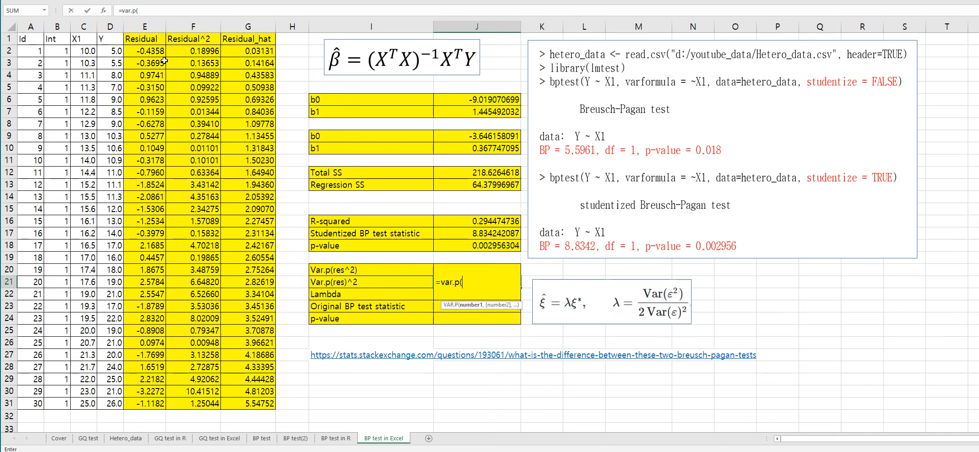
click(145, 51)
shift+click(145, 399)
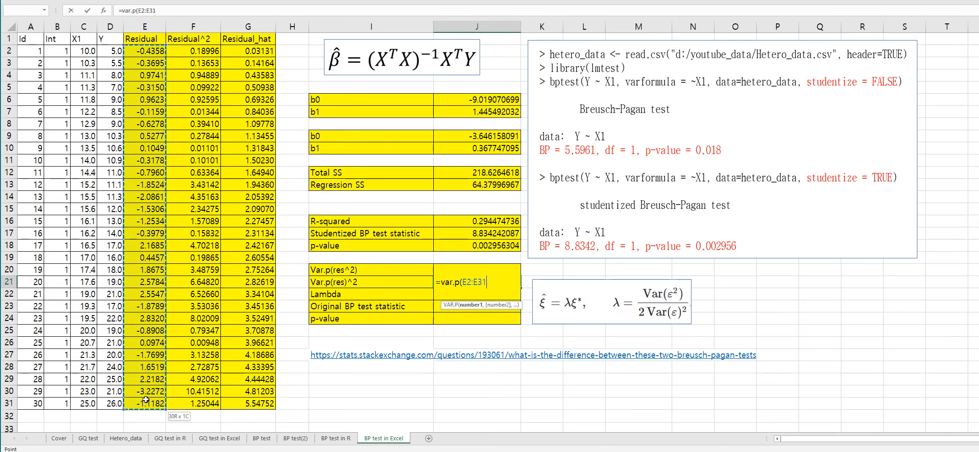
key(Return)
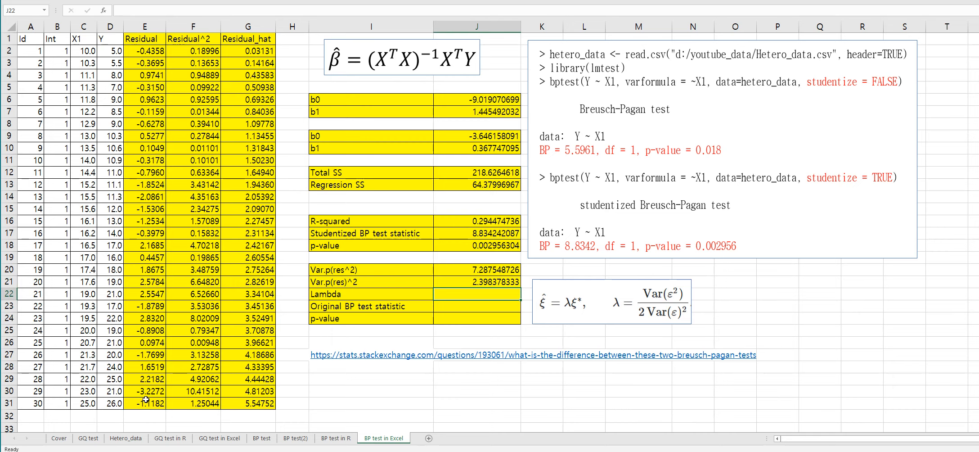
Step: Compute Lambda in J22 as J20 divided by (2 times J21)
text(=)
key(Up)
key(Up)
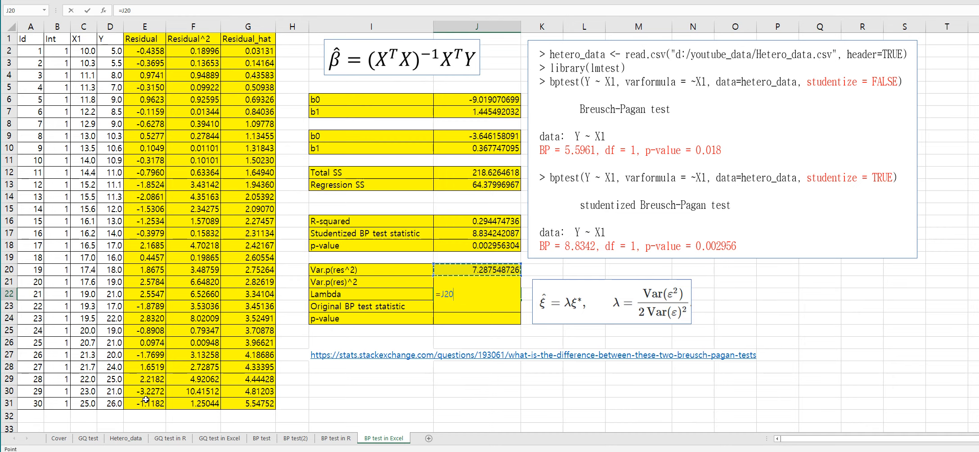
text(/)
text(2*)
key(Left)
key(Up)
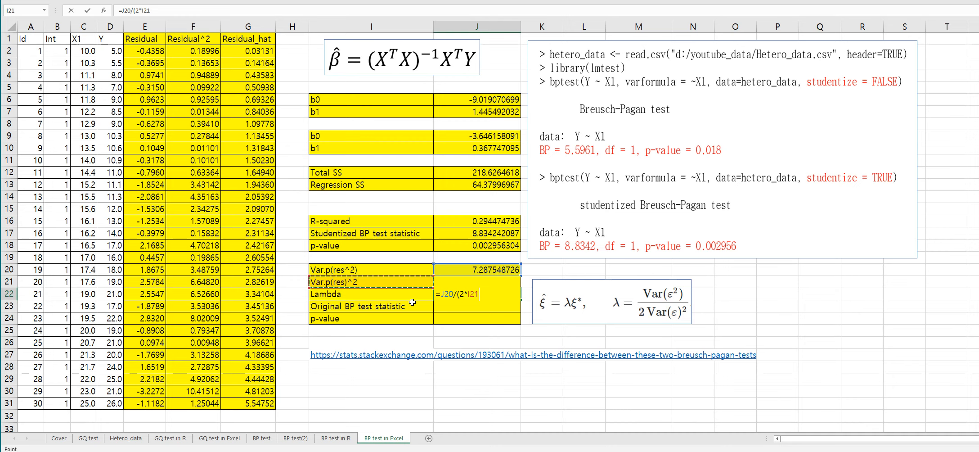
key(Right)
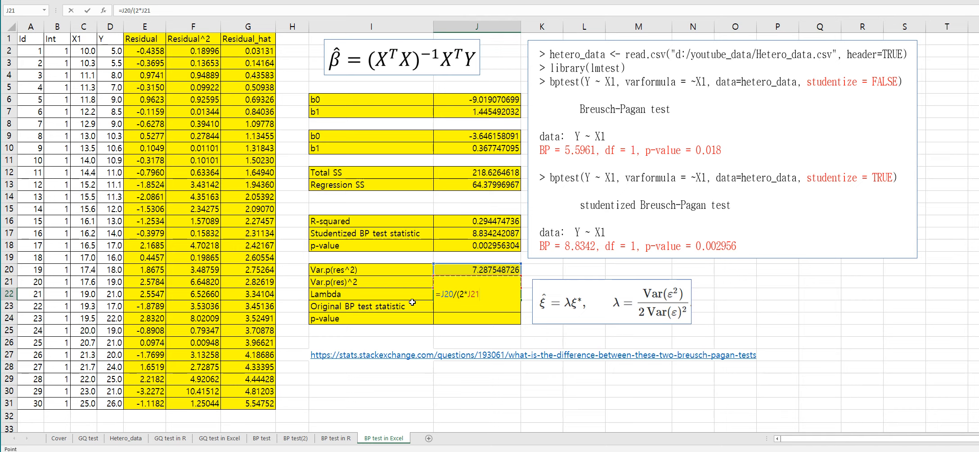
text())
key(Return)
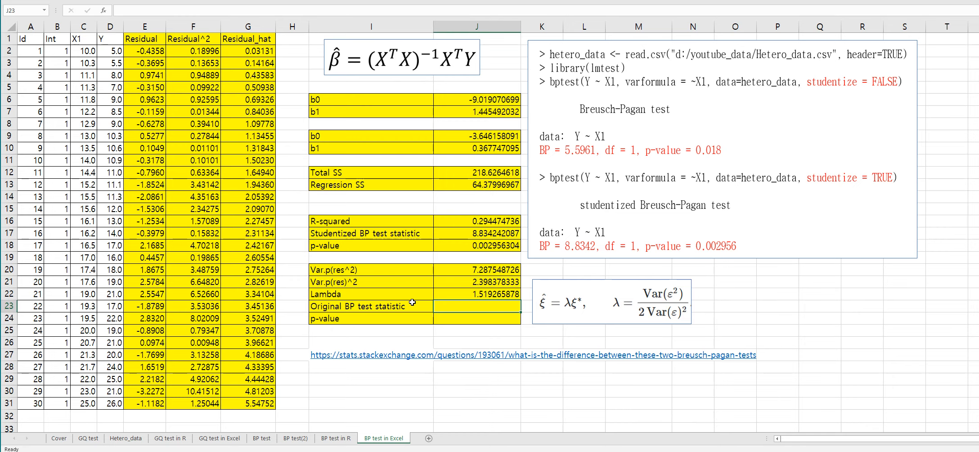
text(=)
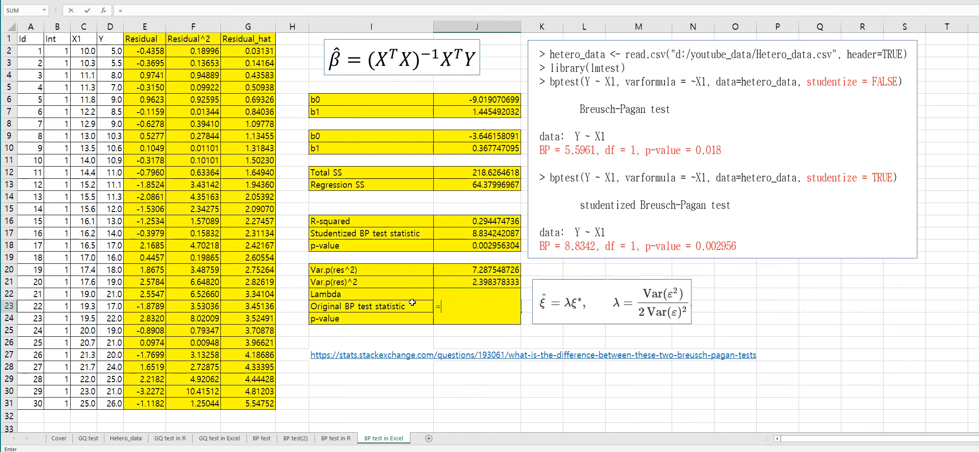
key(Up)
key(Up)
key(Up)
key(Up)
key(Up)
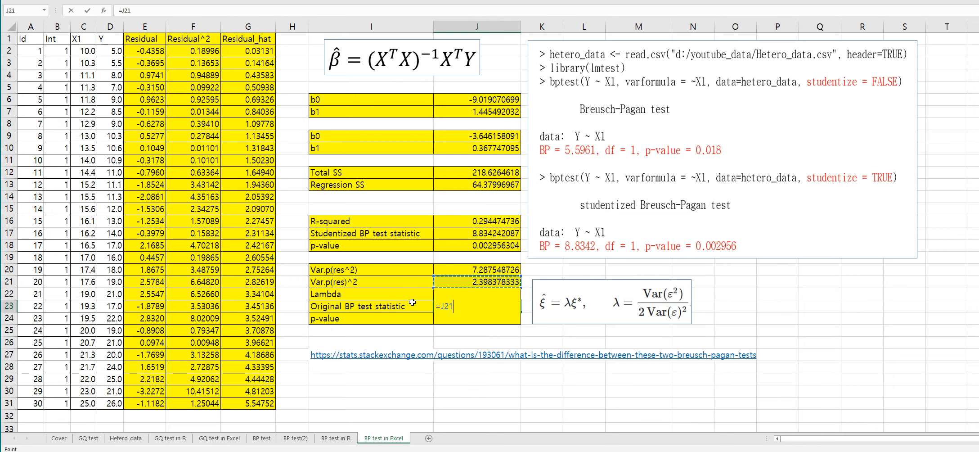
key(Escape)
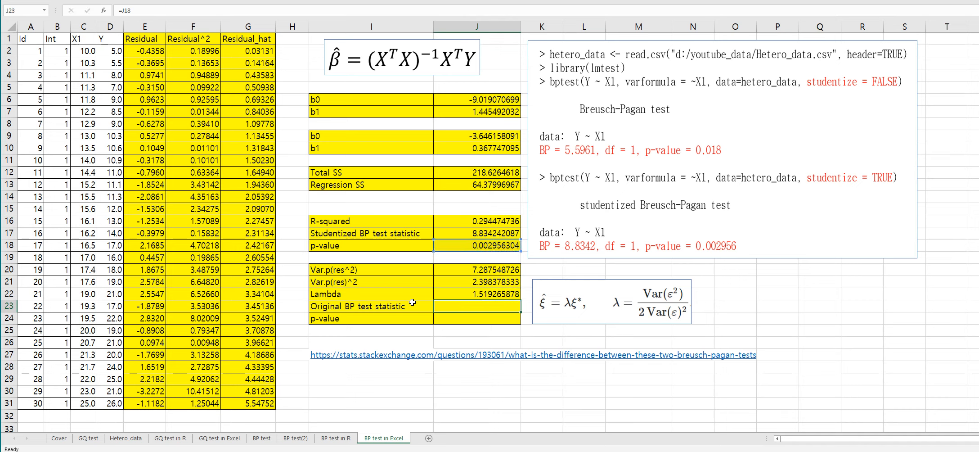
Step: Edit the J21 formula to square the variance, making it VAR.P(E2:E31)^2
key(Up)
key(Up)
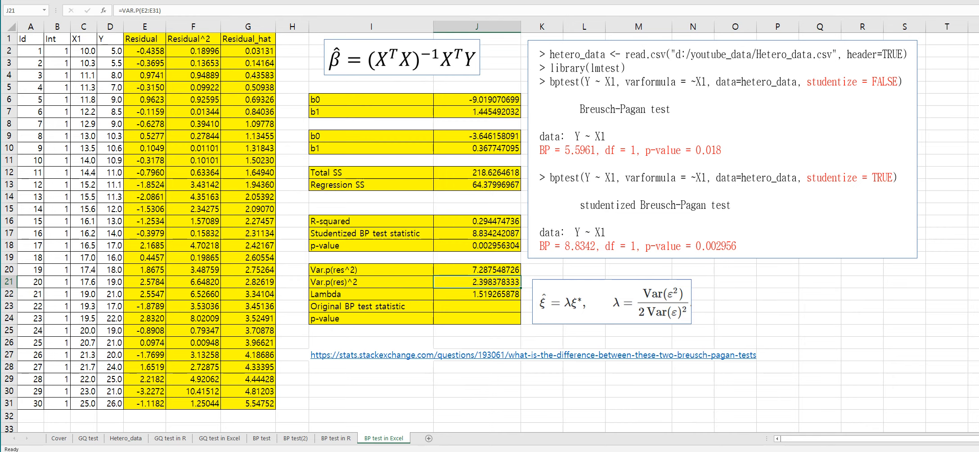
click(153, 10)
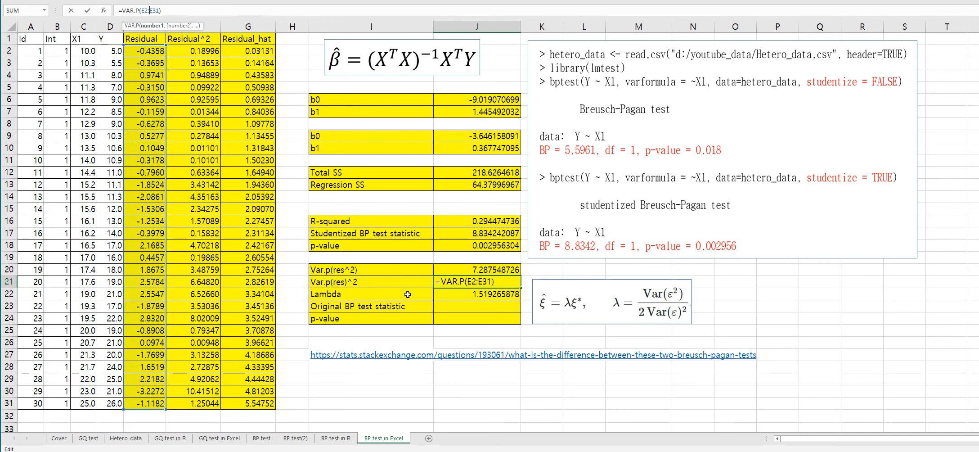
click(188, 9)
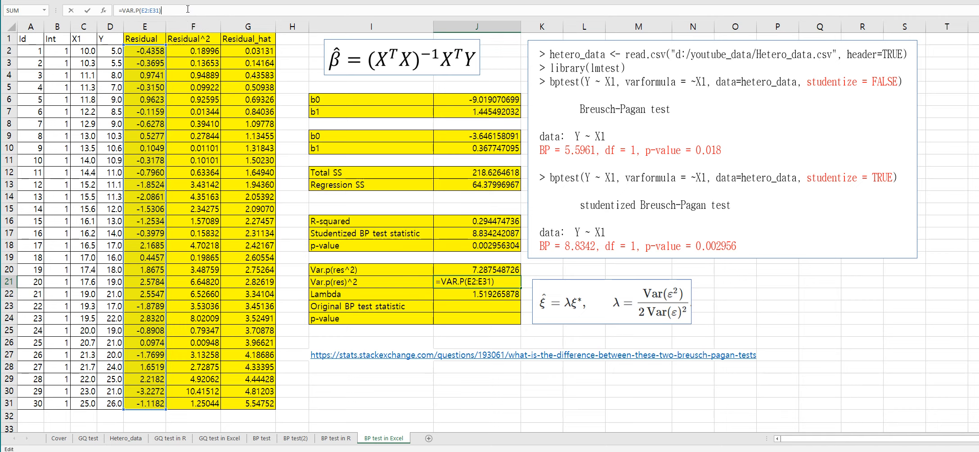
text(^2)
key(Return)
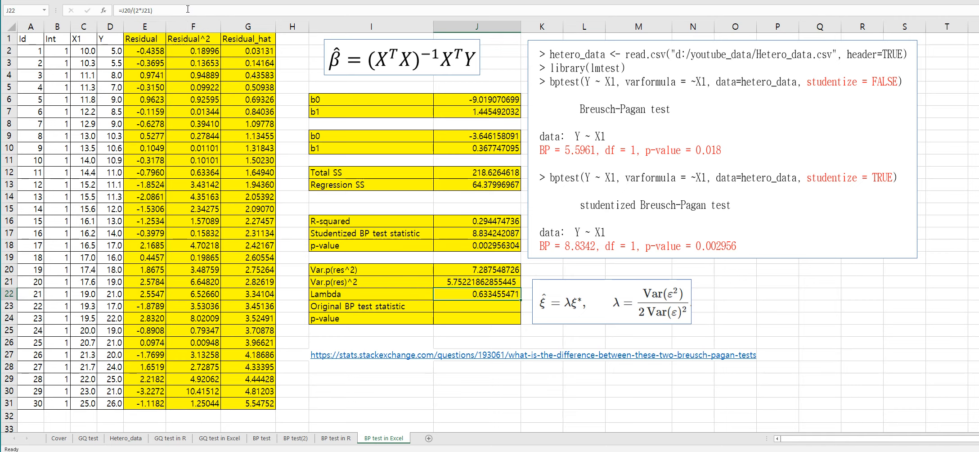
Step: Compute the original BP test statistic in J23 as the studentized statistic J17 times Lambda J22
key(Up)
key(Up)
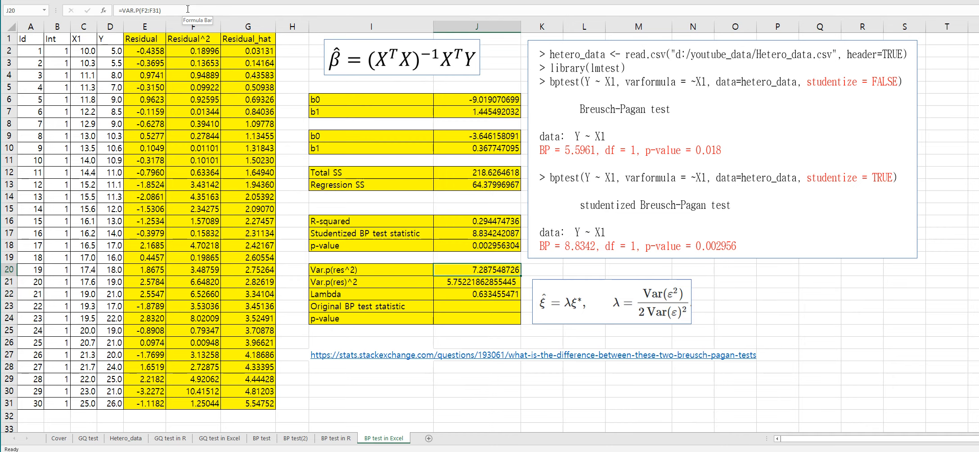
key(Down)
key(Down)
key(Down)
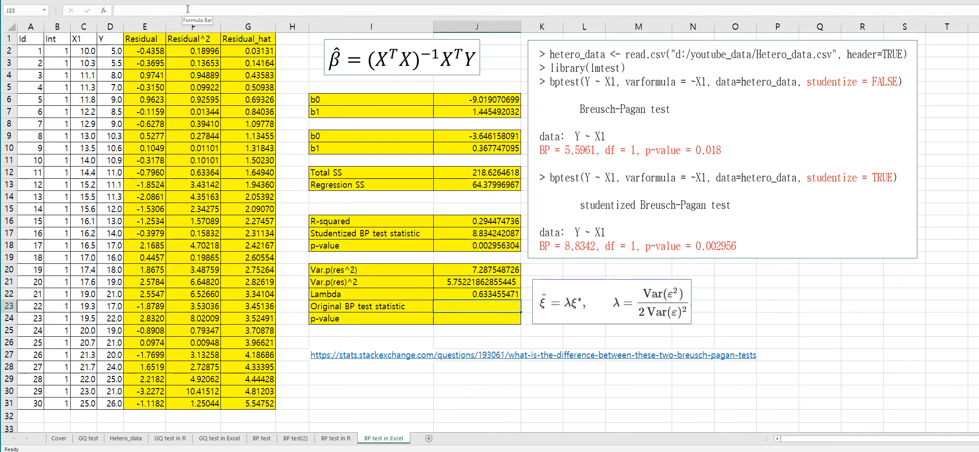
text(=)
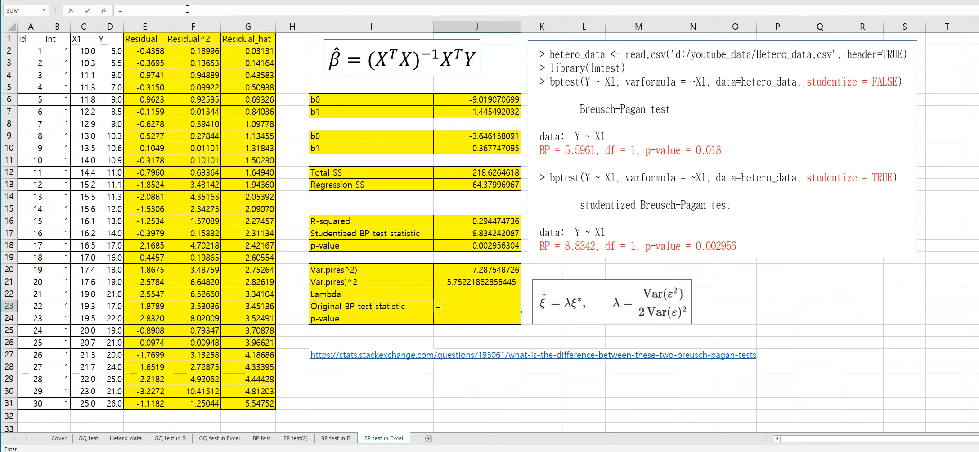
key(Up)
key(Up)
key(Up)
key(Up)
key(Up)
key(Up)
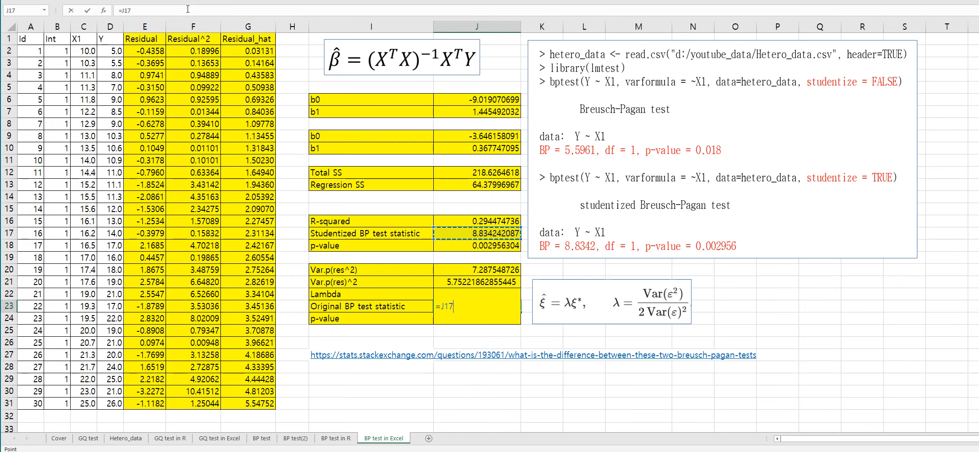
text(*)
key(Up)
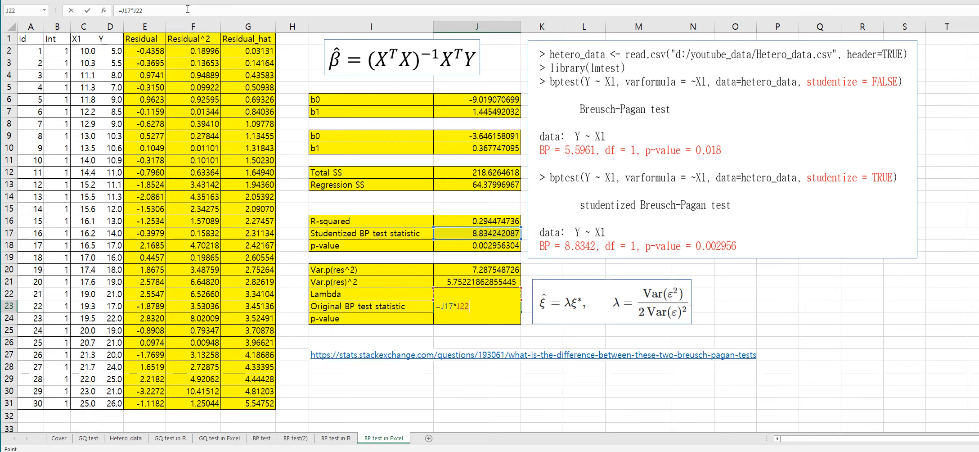
key(Return)
key(Up)
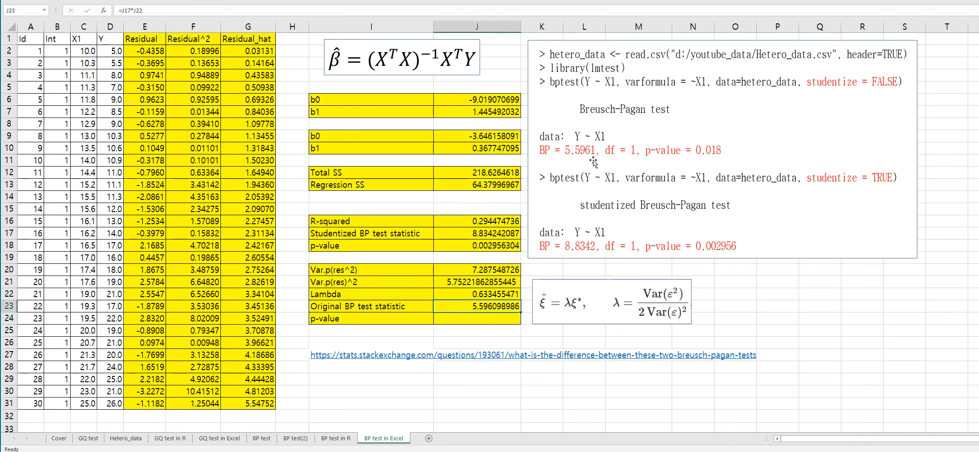
Step: Compute the p-value in J24 as 1-CHISQ.DIST(J23,1,TRUE)
key(Down)
text(=1)
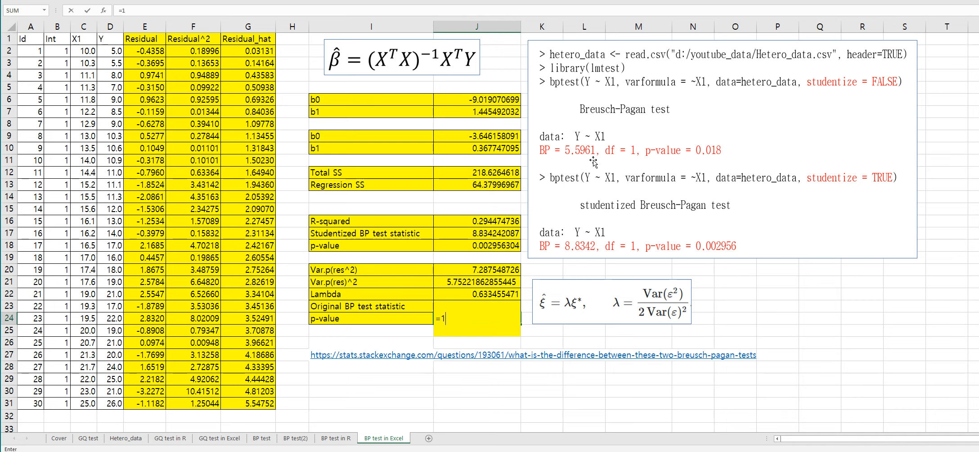
text(-chi)
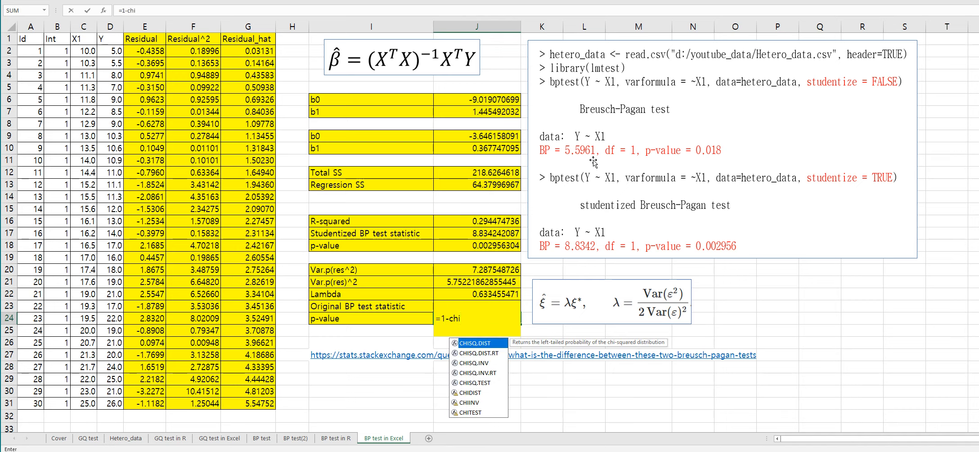
text(sq.dist()
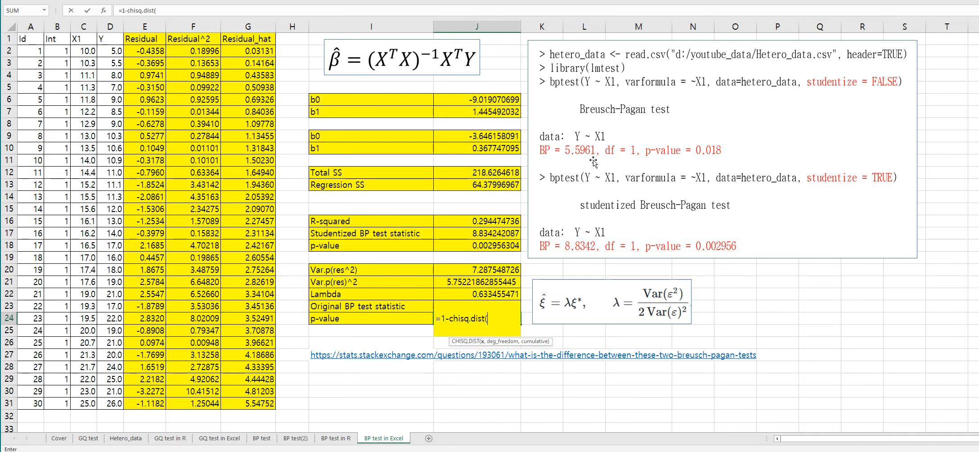
key(Up)
text(, 1,true)
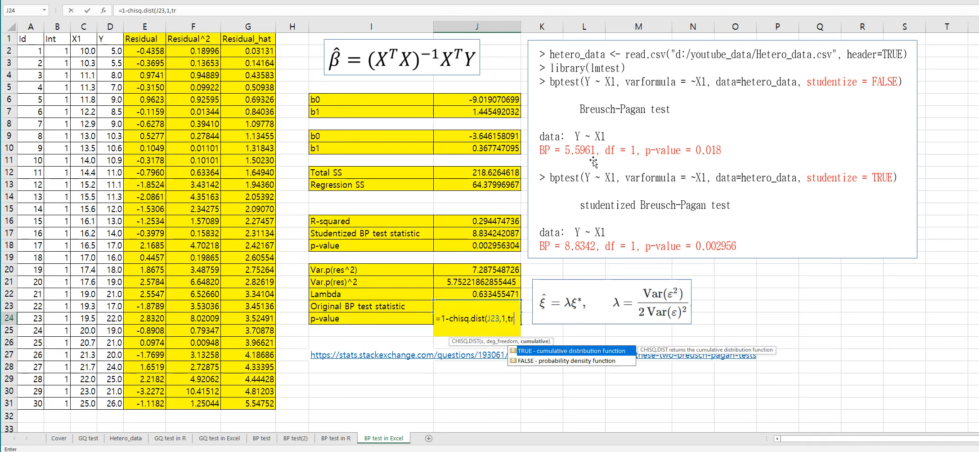
text())
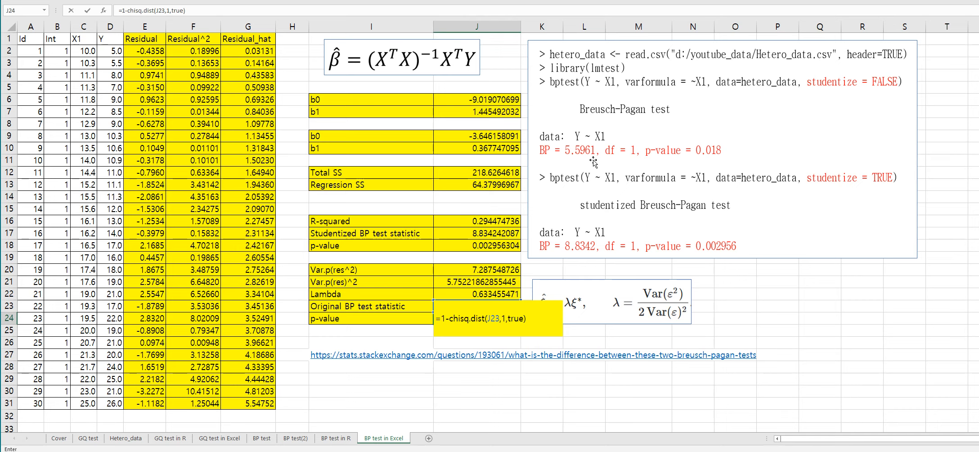
key(Return)
key(Up)
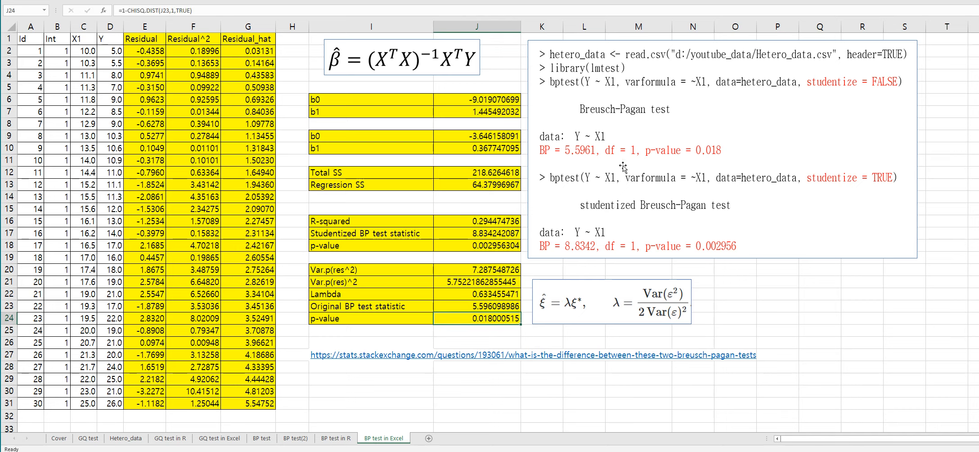